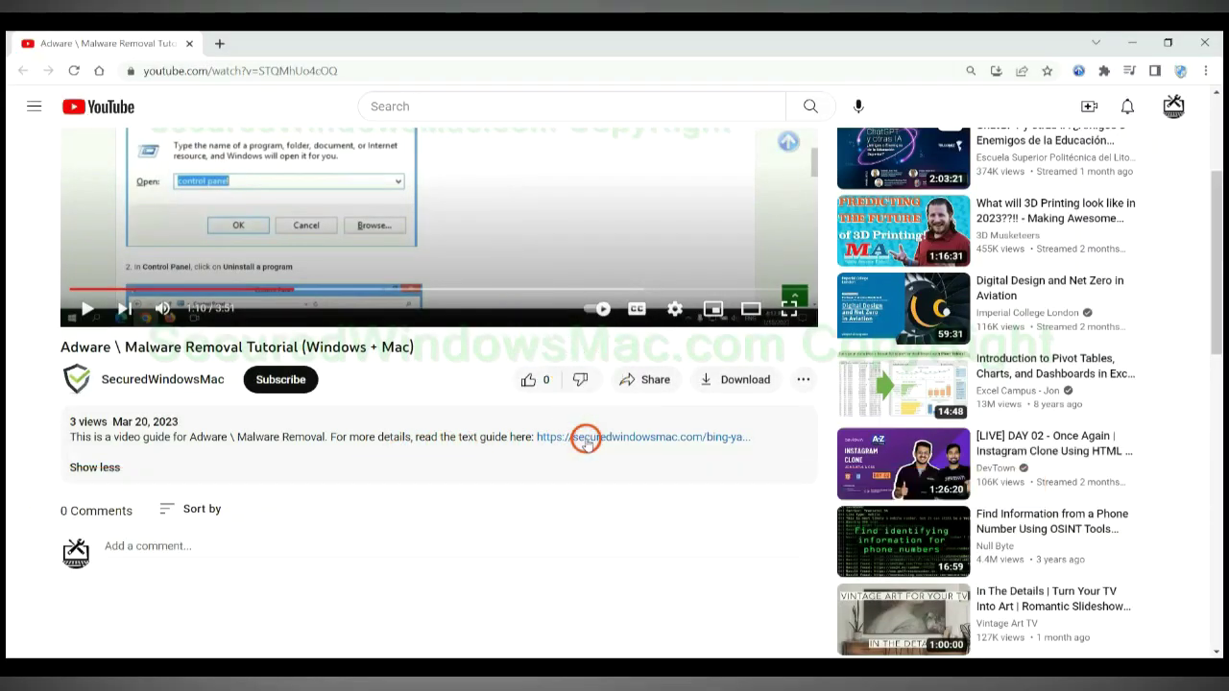
Open the text guide linked in the video description and go to its Instant Automatic Removal section.
click(585, 441)
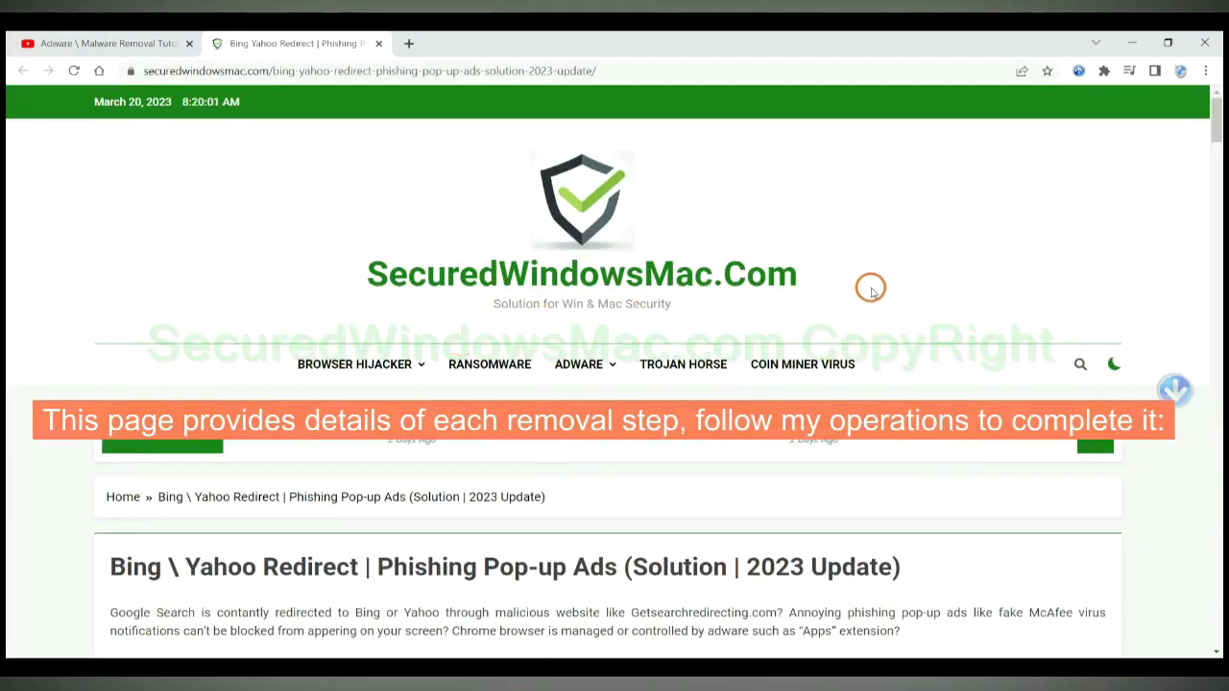
scroll(871, 288, down, 12)
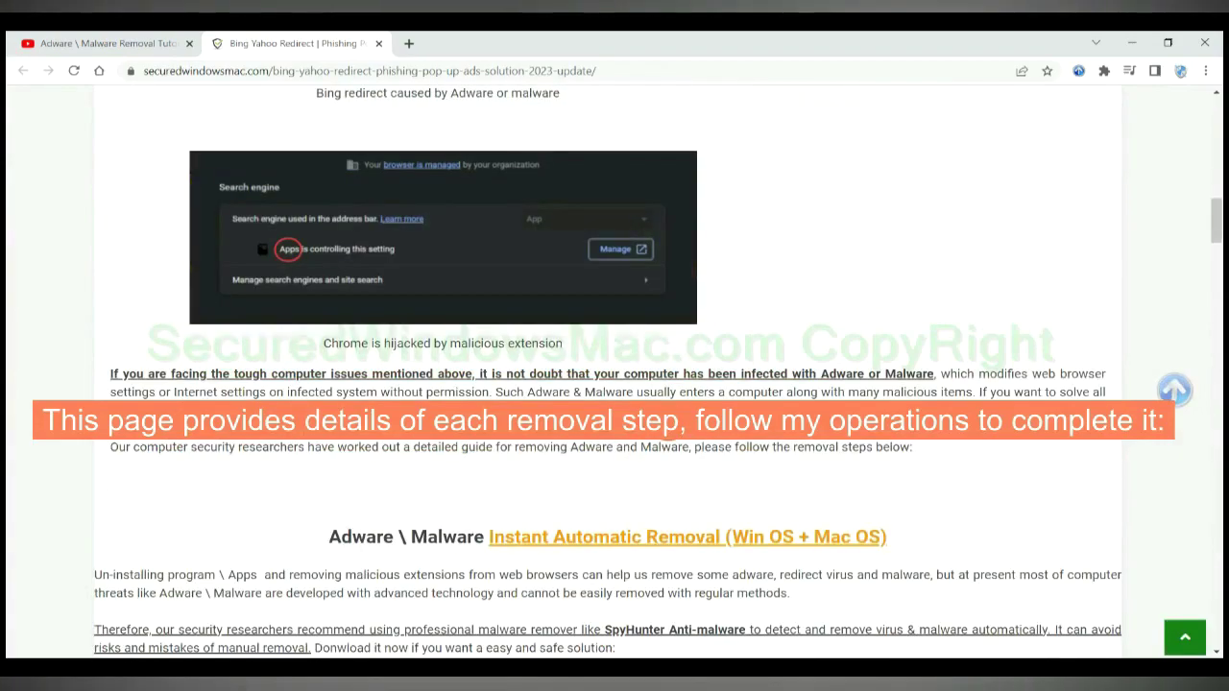
scroll(666, 423, down, 3)
scroll(666, 420, down, 2)
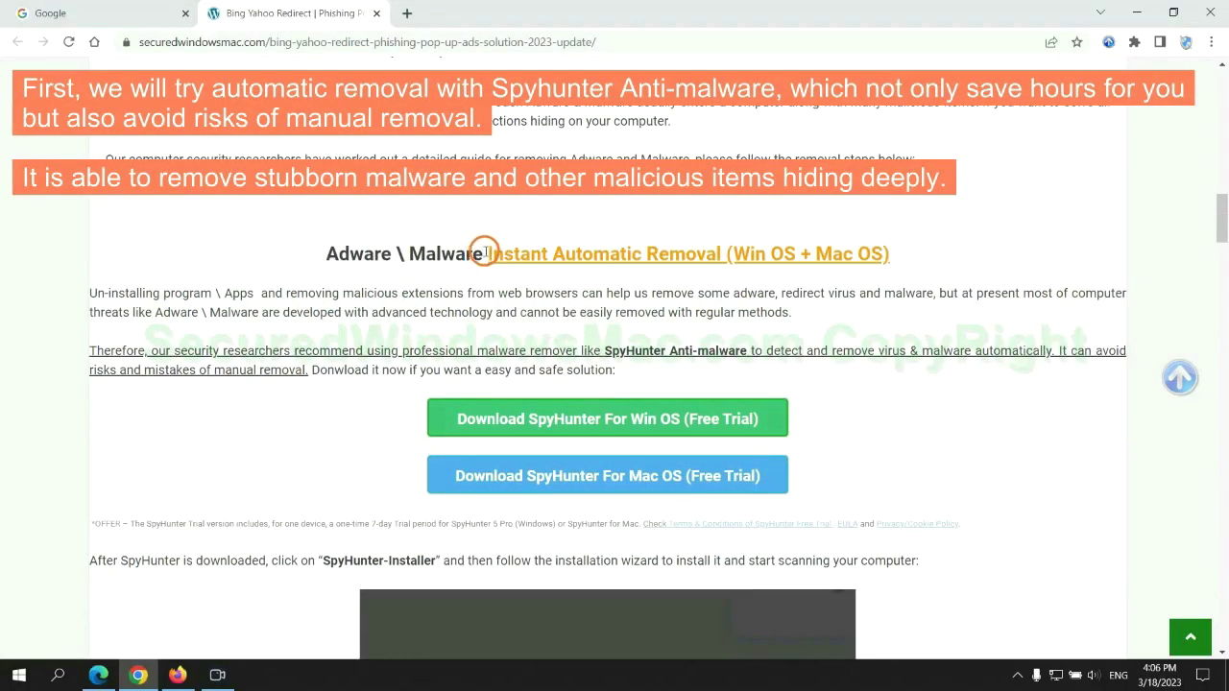
drag(485, 252, 722, 253)
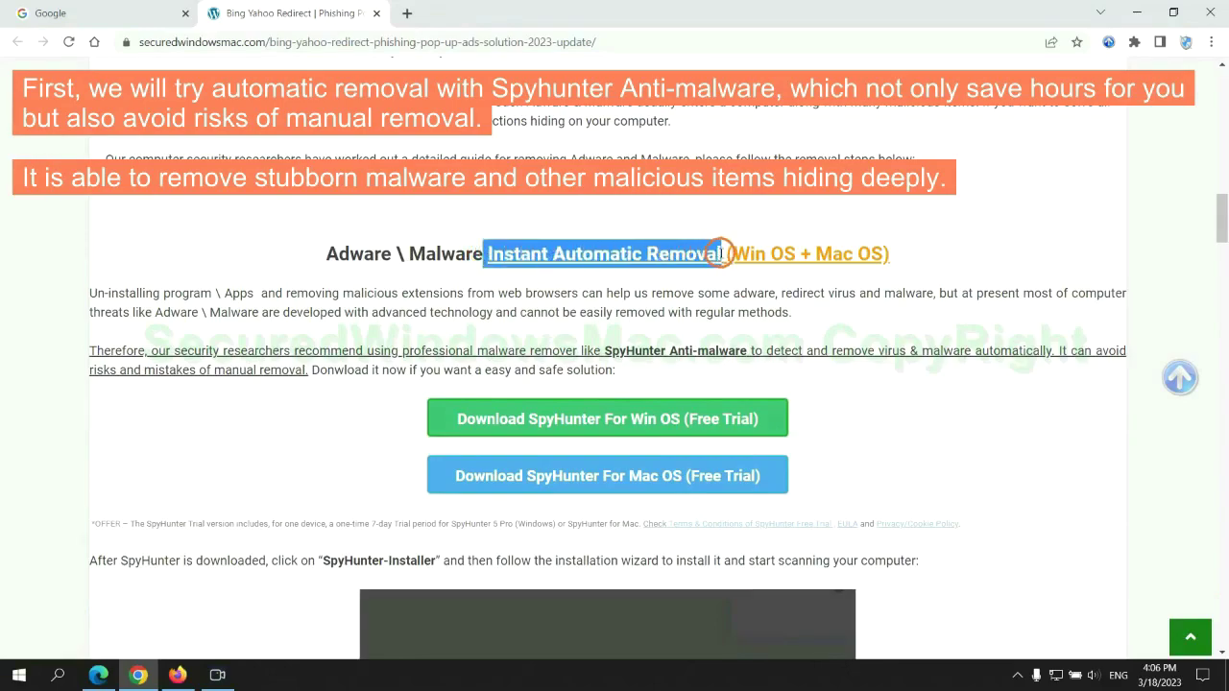
click(615, 217)
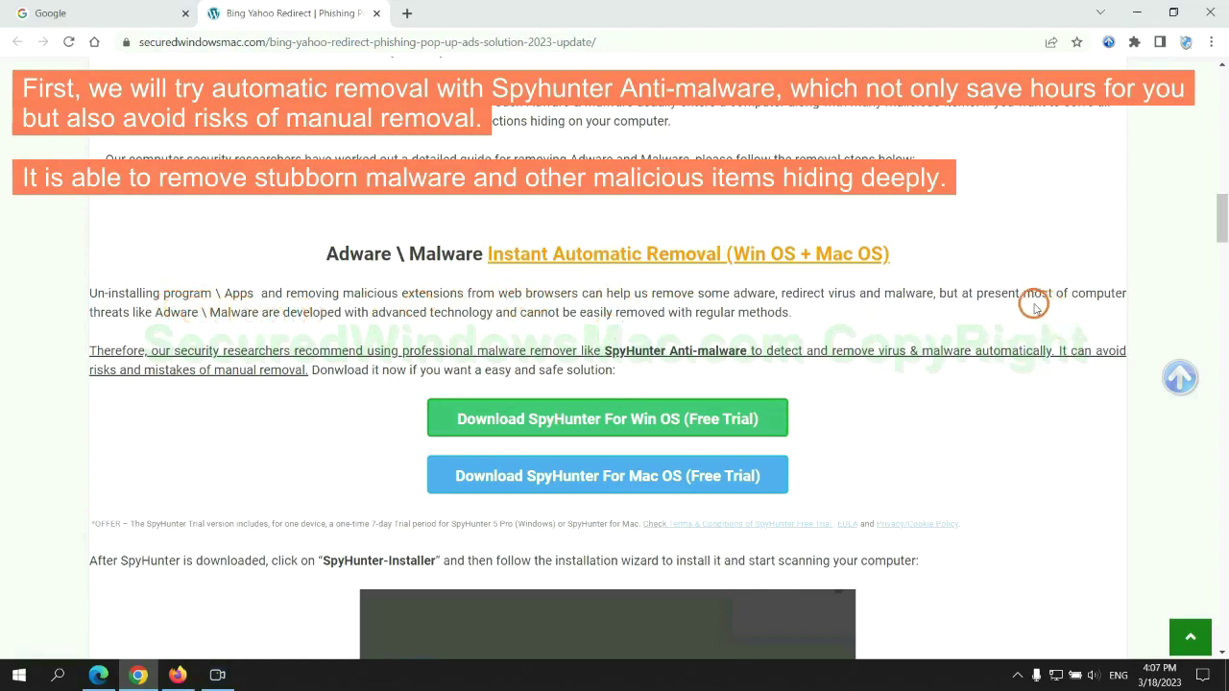
Download the SpyHunter free trial for Win OS and keep the downloaded installer file.
scroll(608, 353, down, 1)
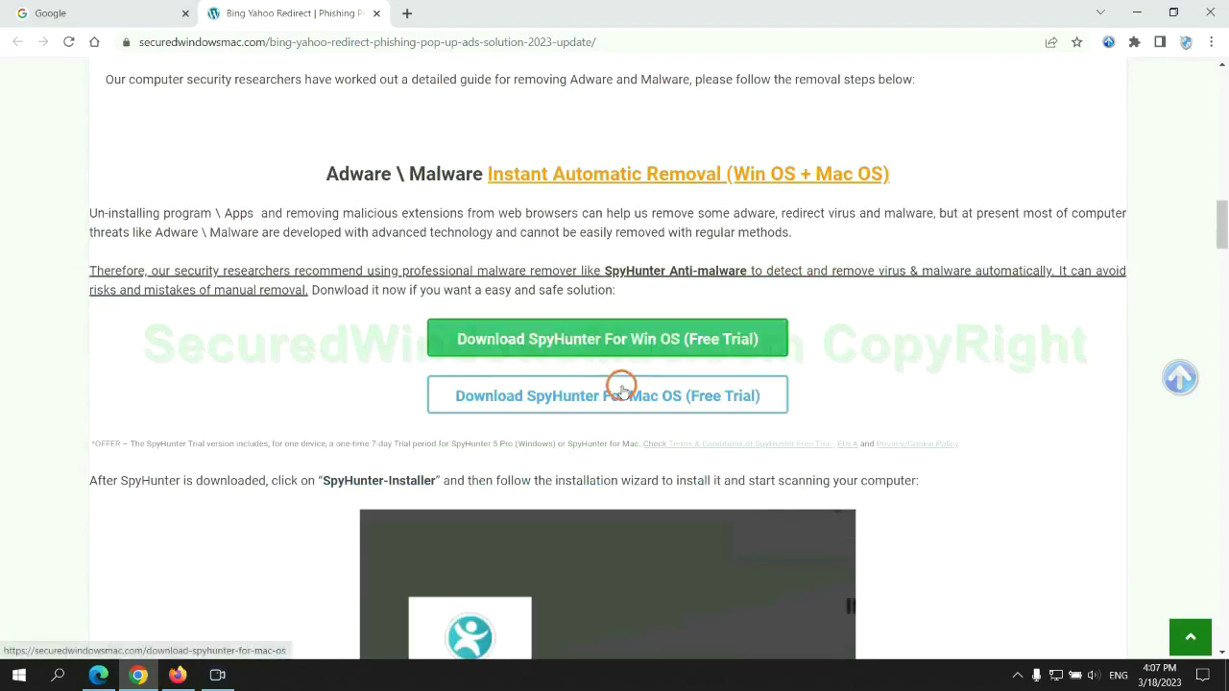
scroll(621, 389, down, 2)
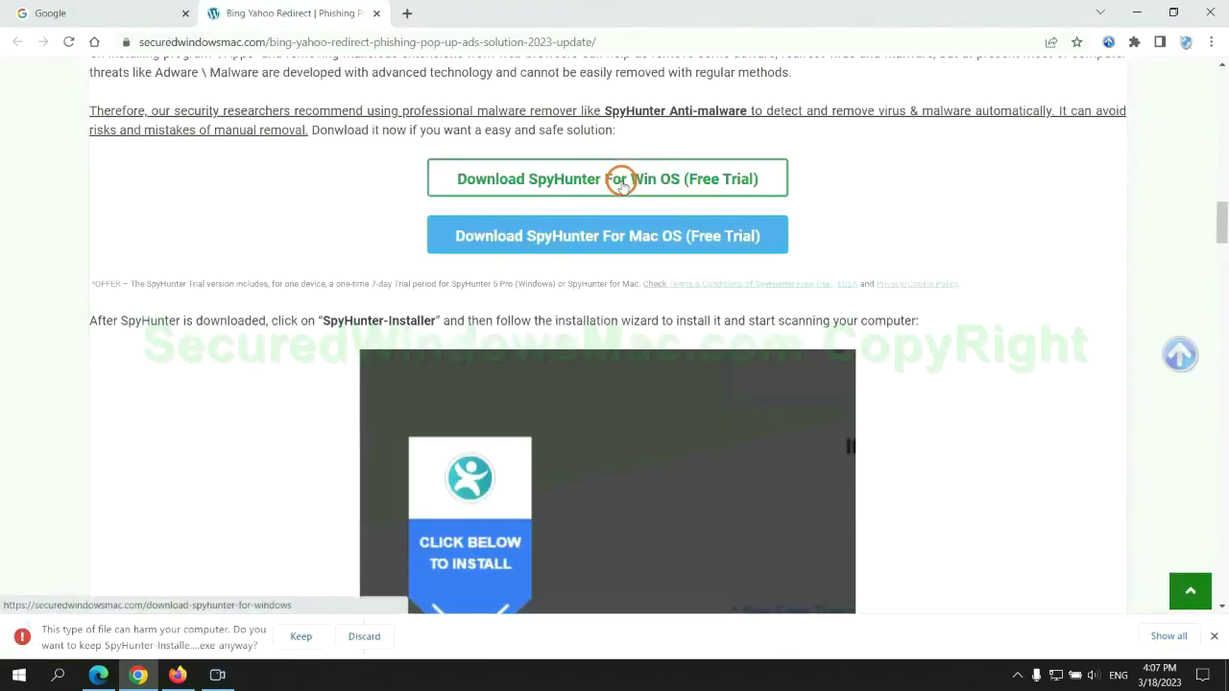
click(297, 636)
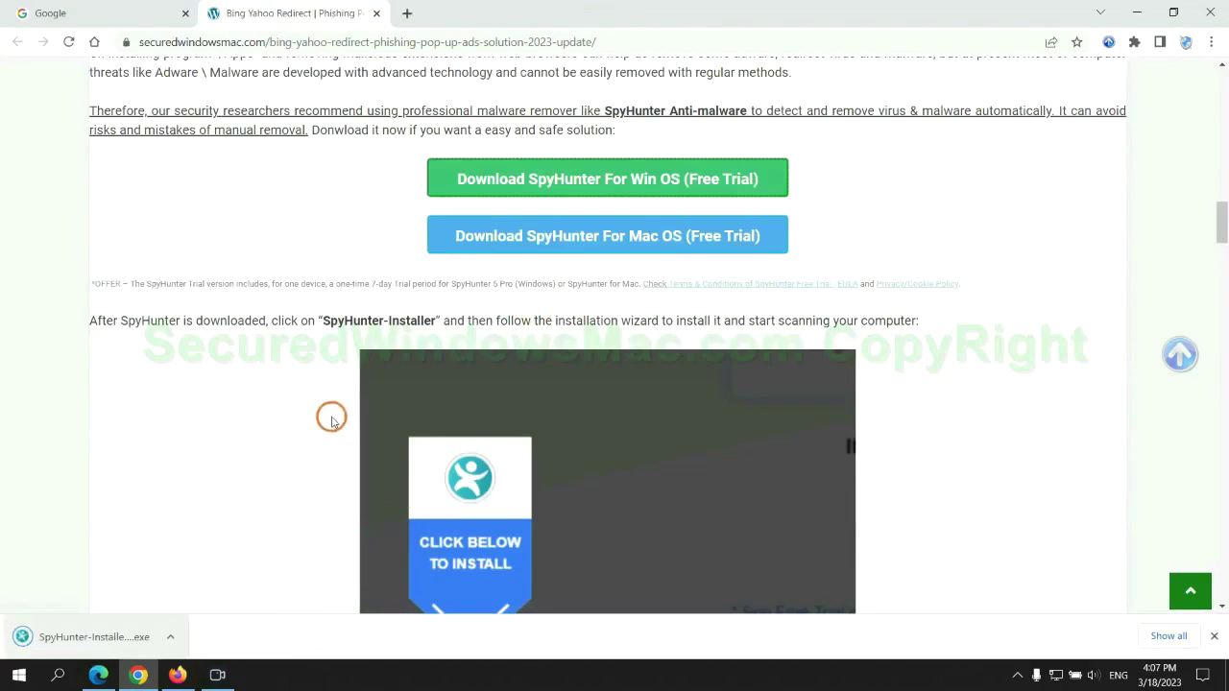
Launch the downloaded SpyHunter 5 installer and accept the EULA and Privacy Policy.
click(117, 636)
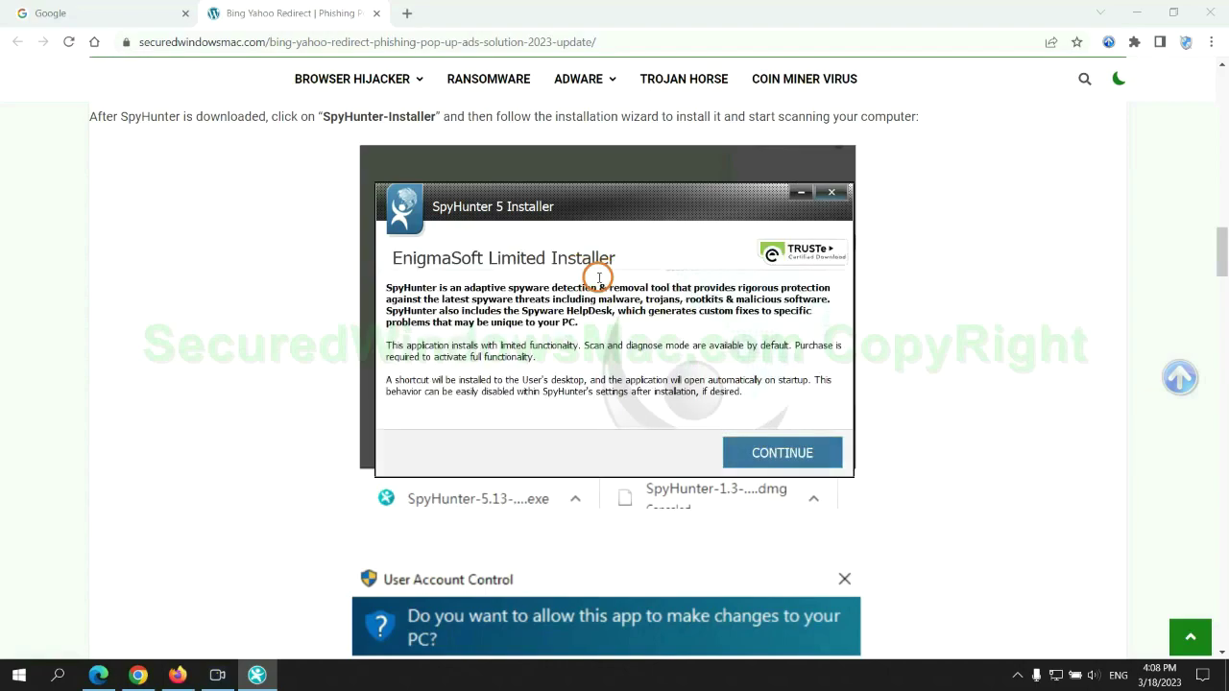
click(807, 447)
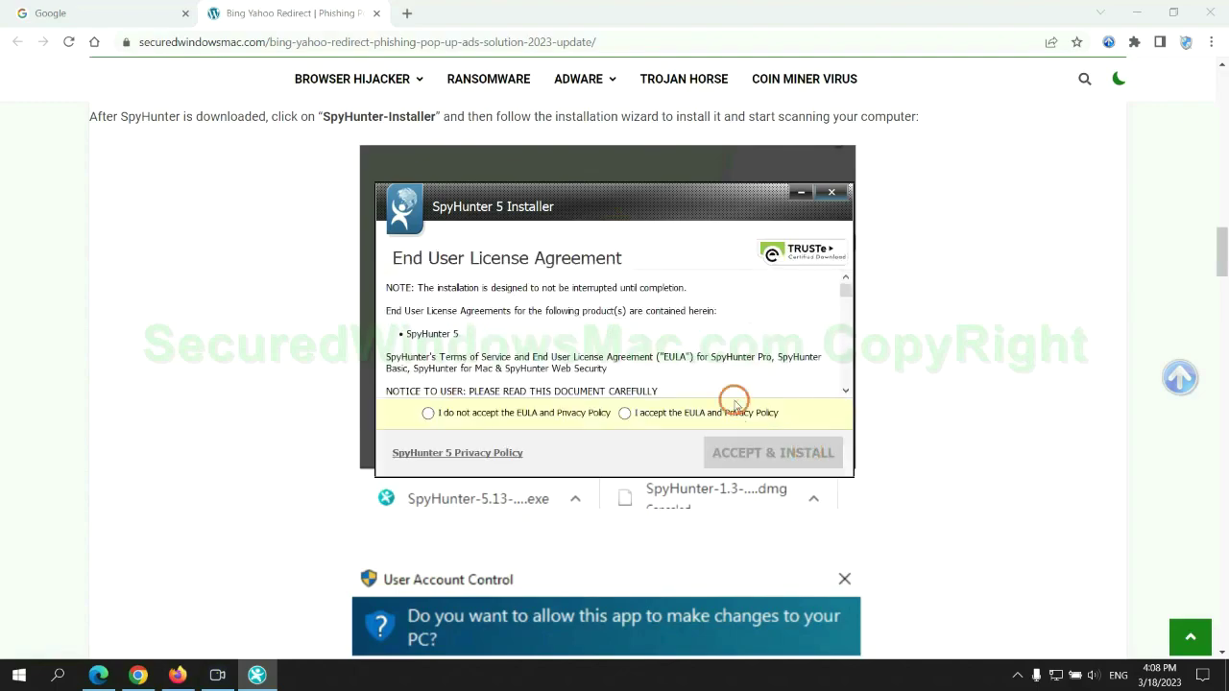
click(619, 412)
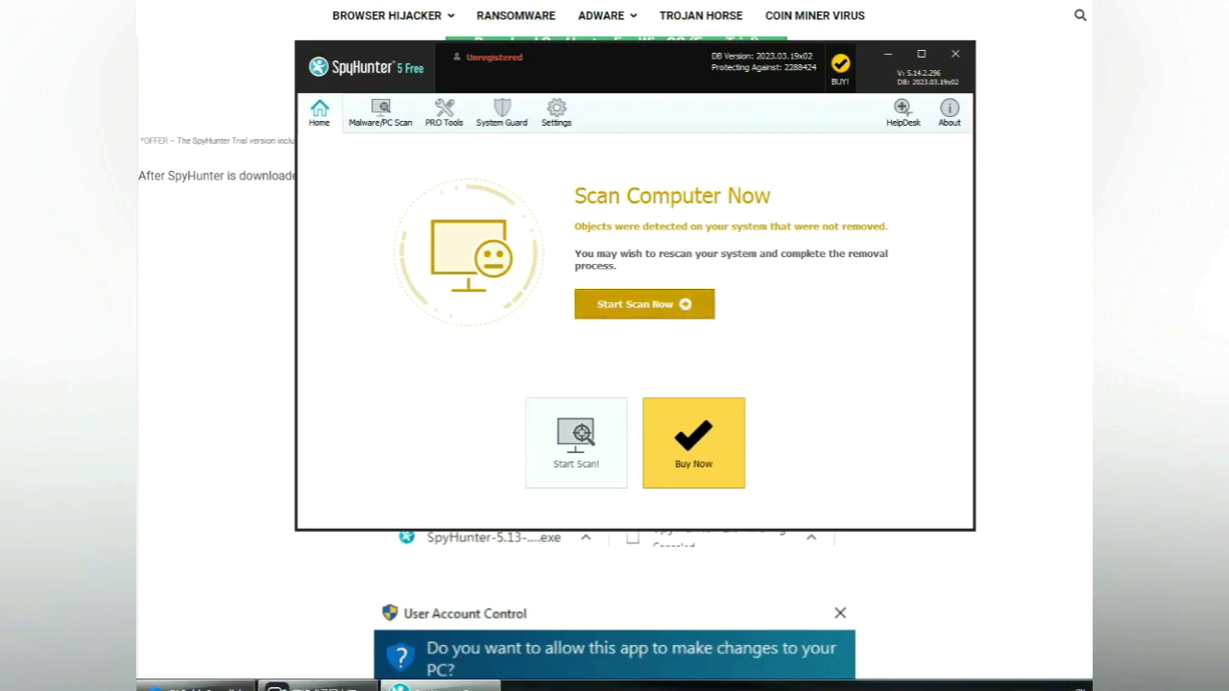
Scan the computer with SpyHunter 5 and proceed from the detected malware to the 7-day free trial.
click(644, 303)
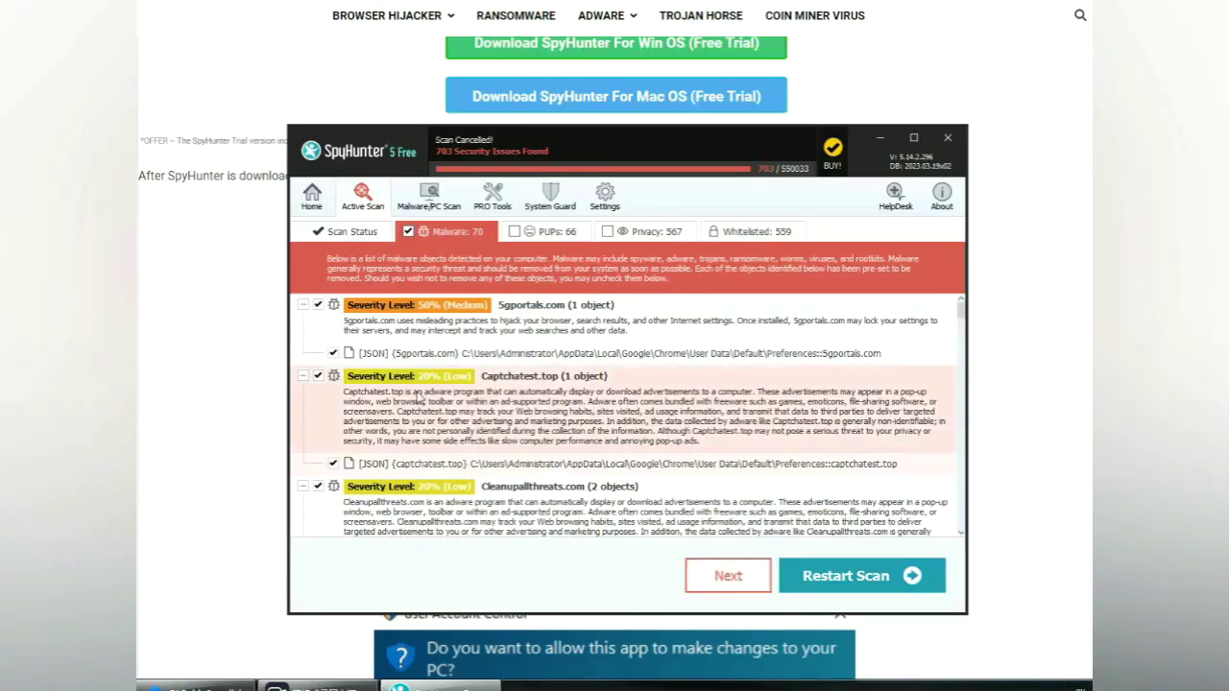
click(750, 579)
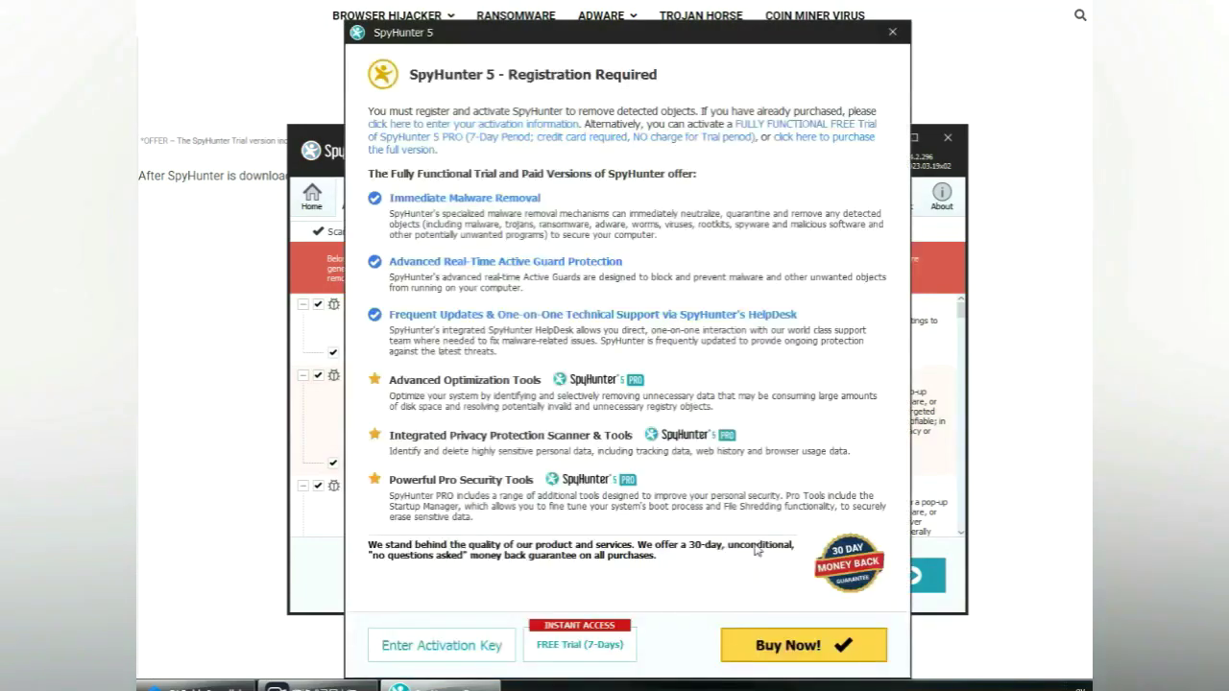
click(580, 645)
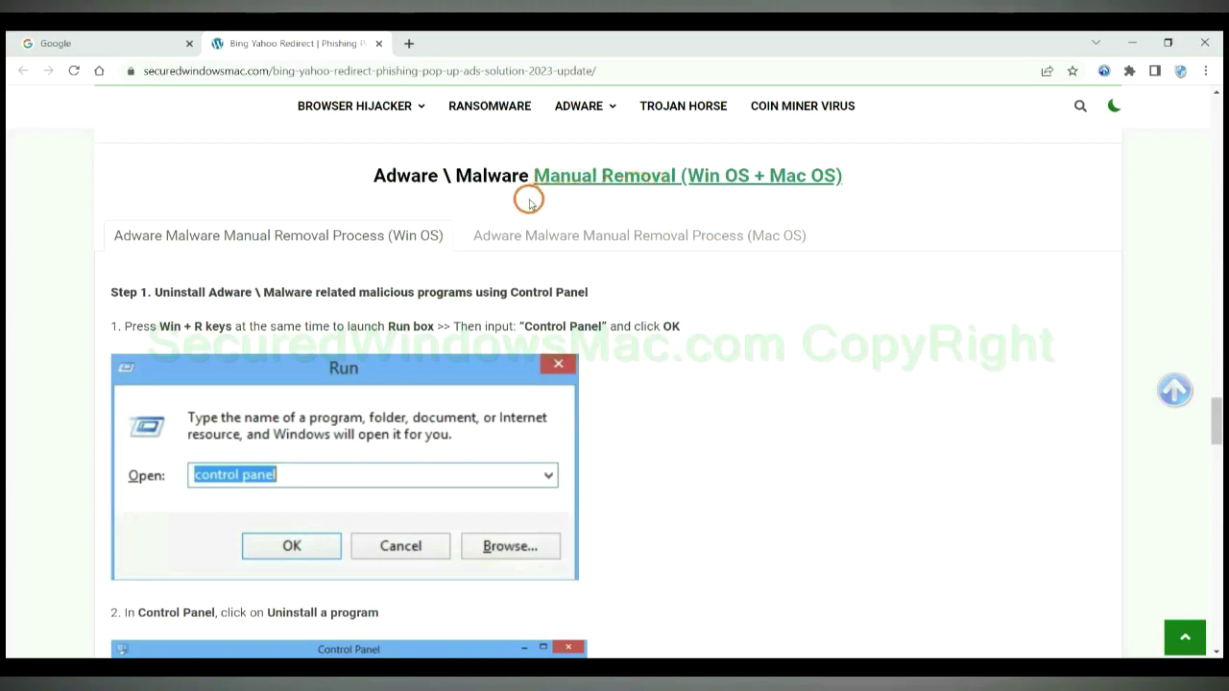
Examine the guide's Manual Removal section for Win OS and Mac OS, including Step 1 on uninstalling malicious programs.
drag(695, 177, 752, 177)
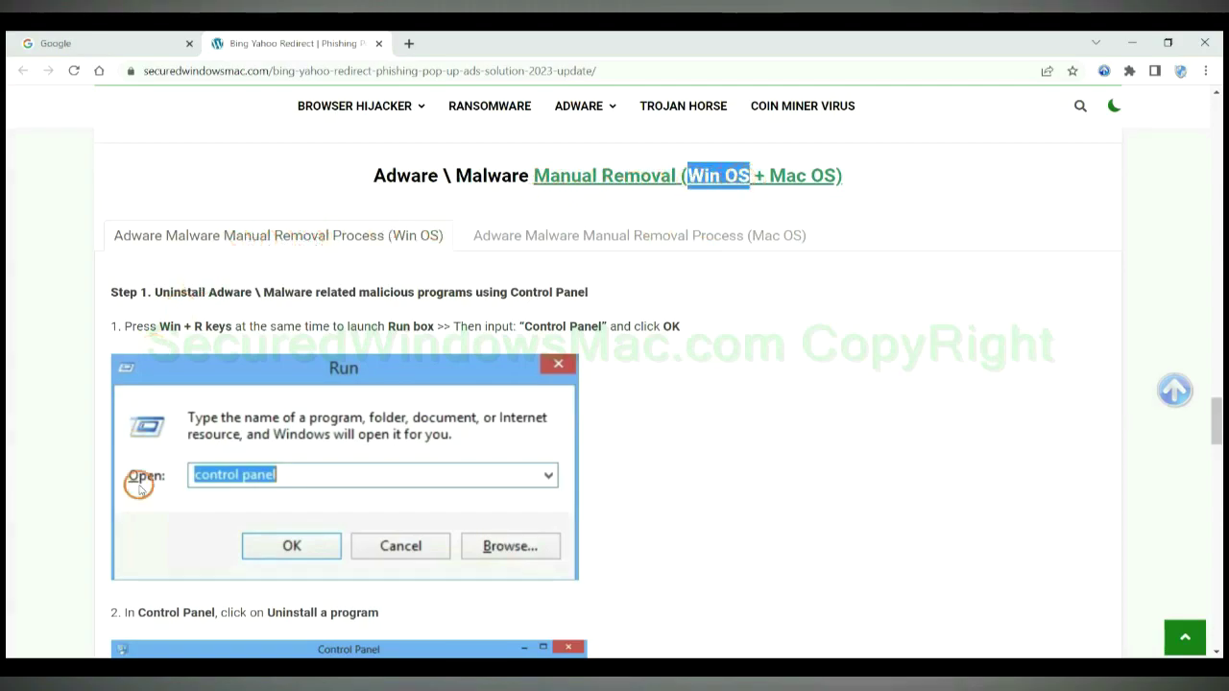
drag(768, 173, 827, 176)
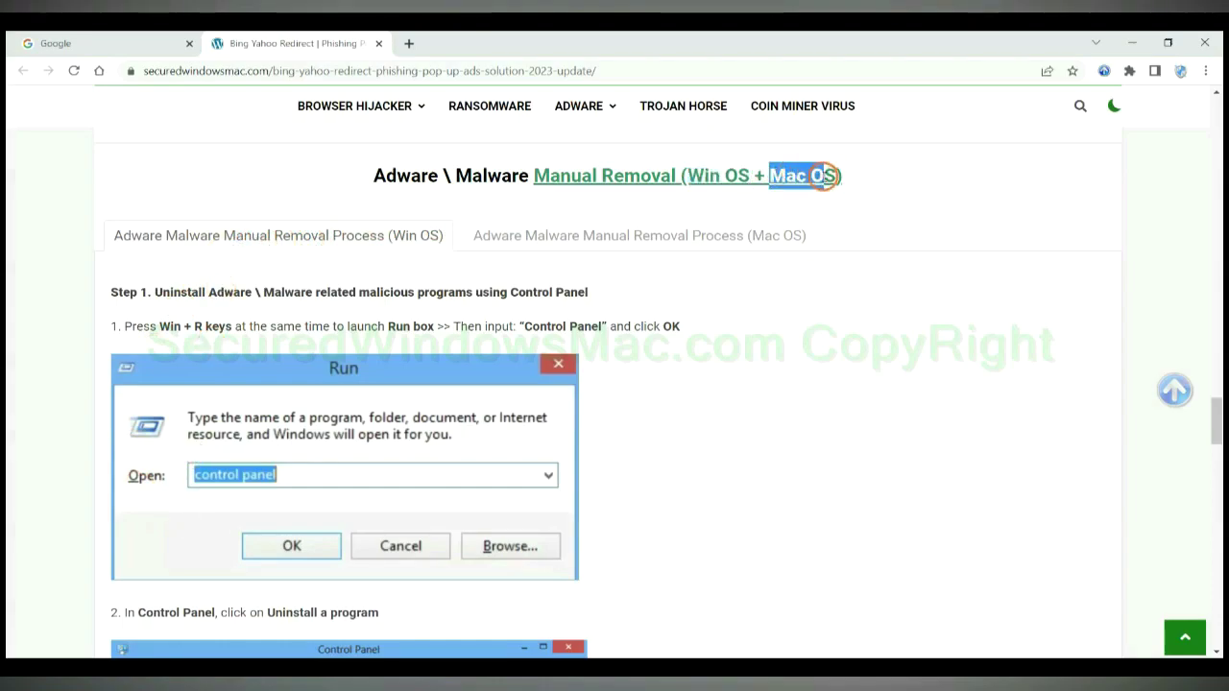
click(625, 235)
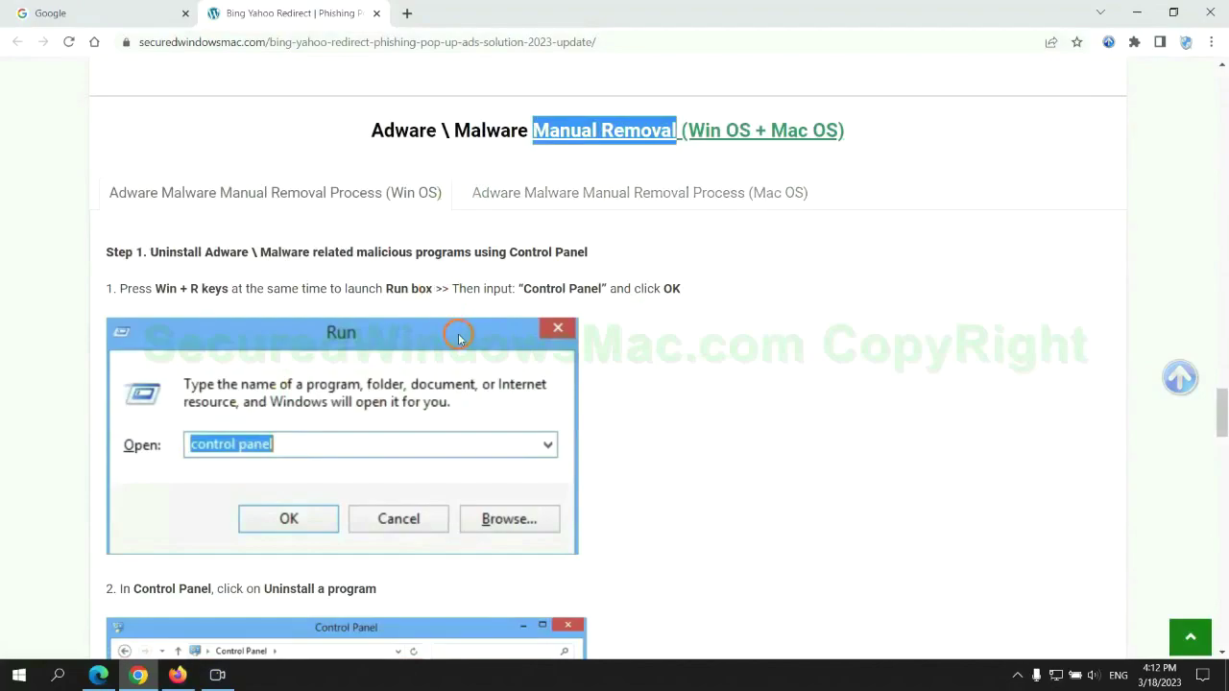
scroll(459, 338, up, 1)
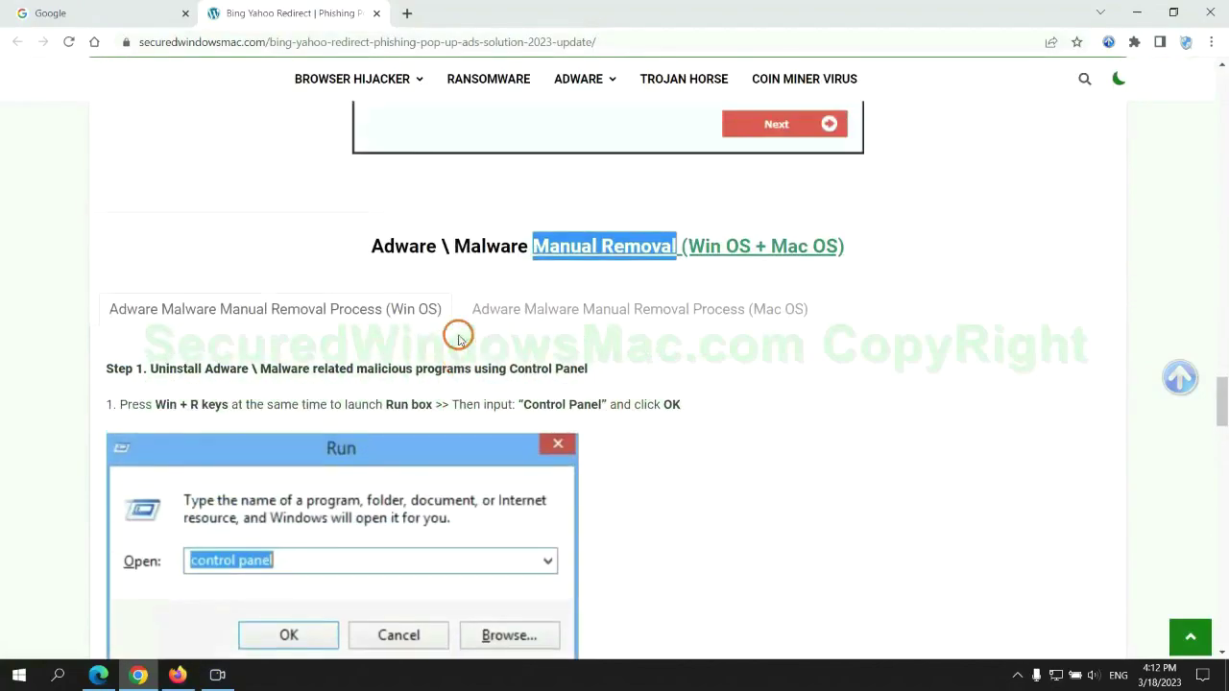
scroll(365, 297, down, 2)
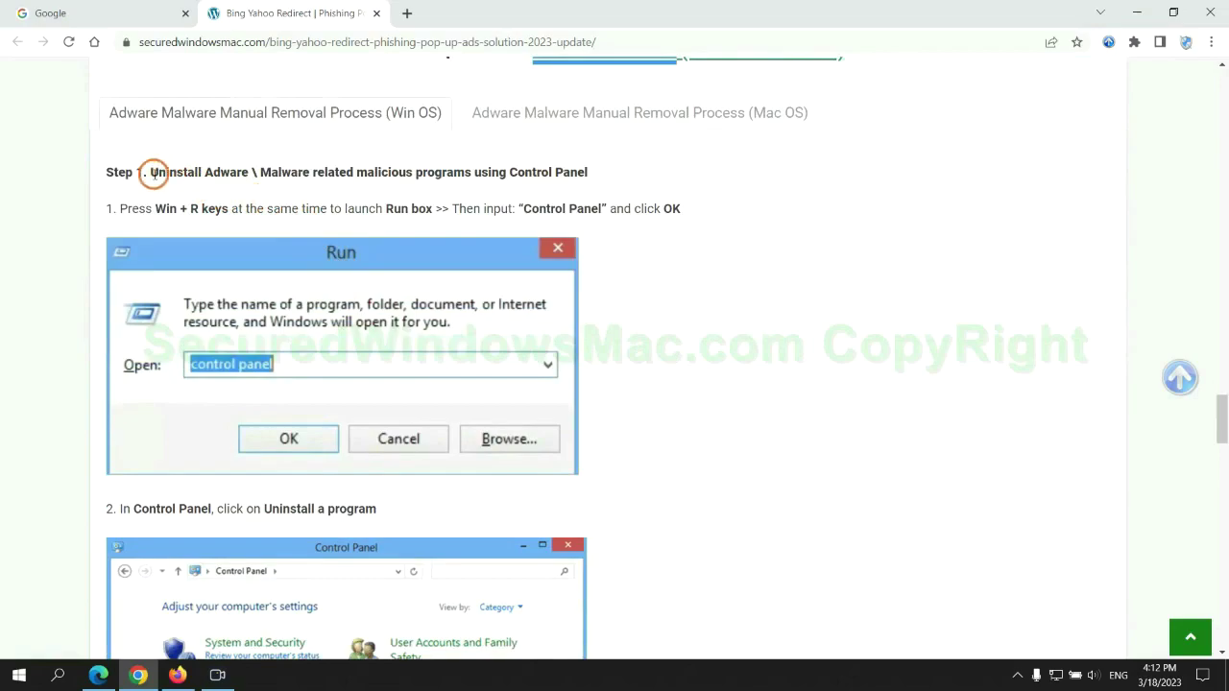
drag(152, 174, 467, 175)
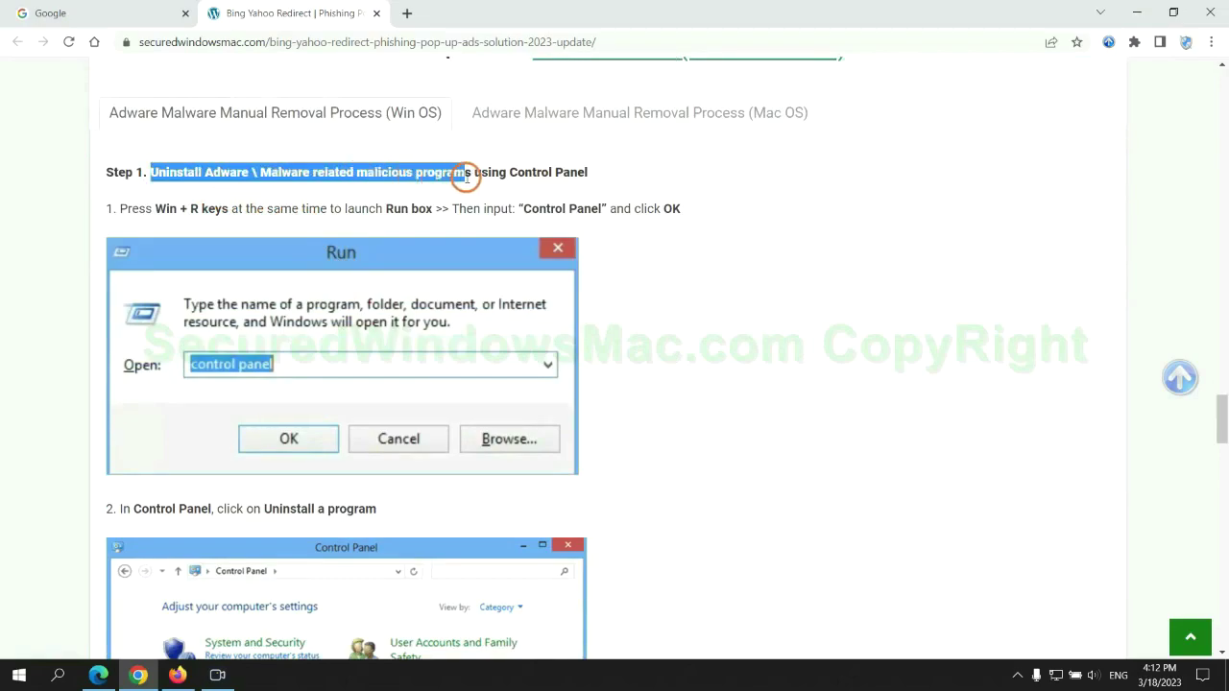
click(609, 201)
scroll(762, 251, down, 2)
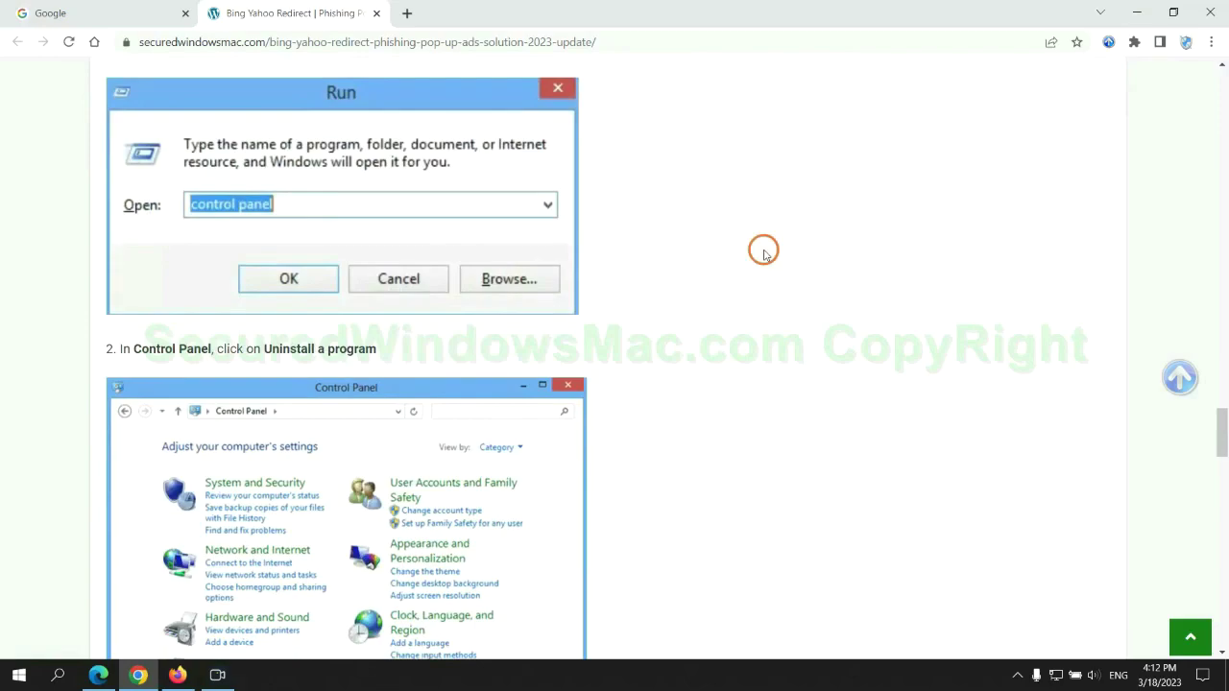
Open the Control Panel from the Run dialog with the command "control panel".
key(super+r)
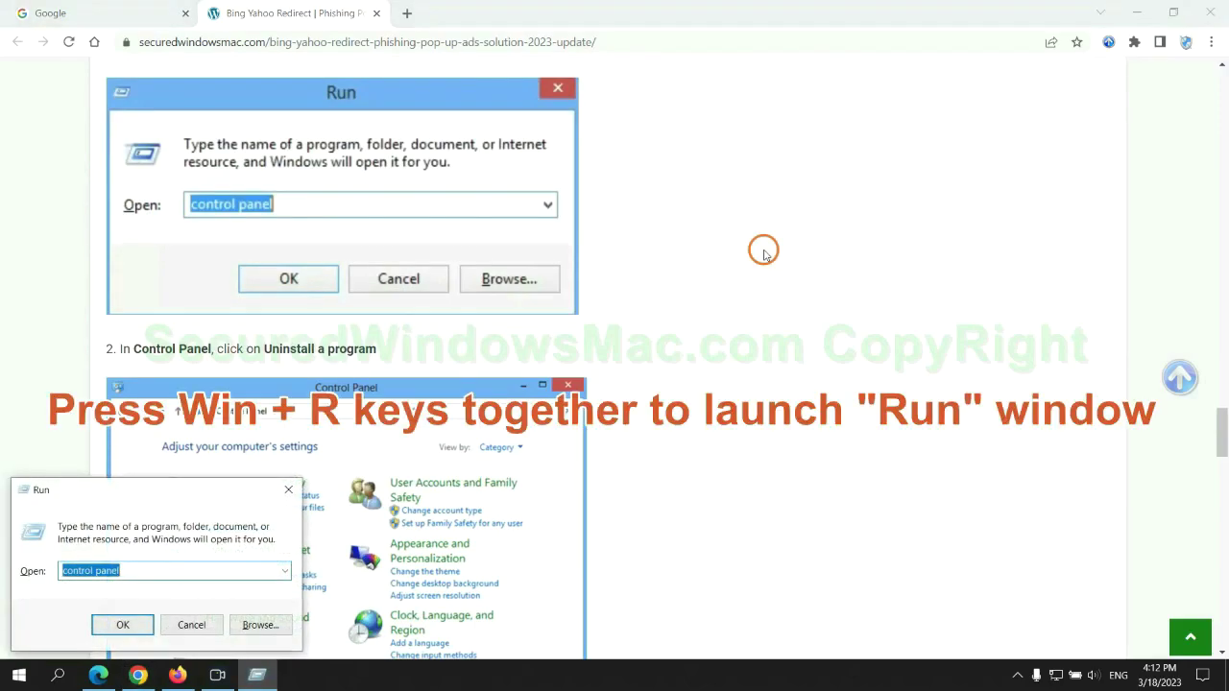
text(control)
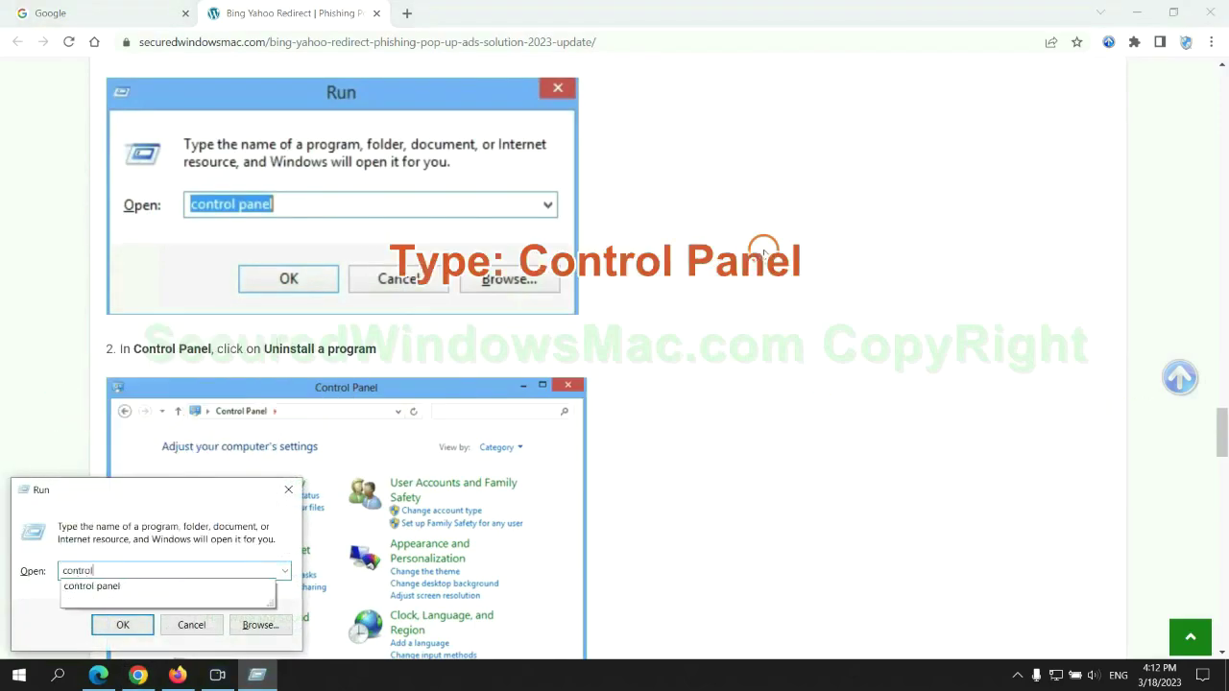
text( panel)
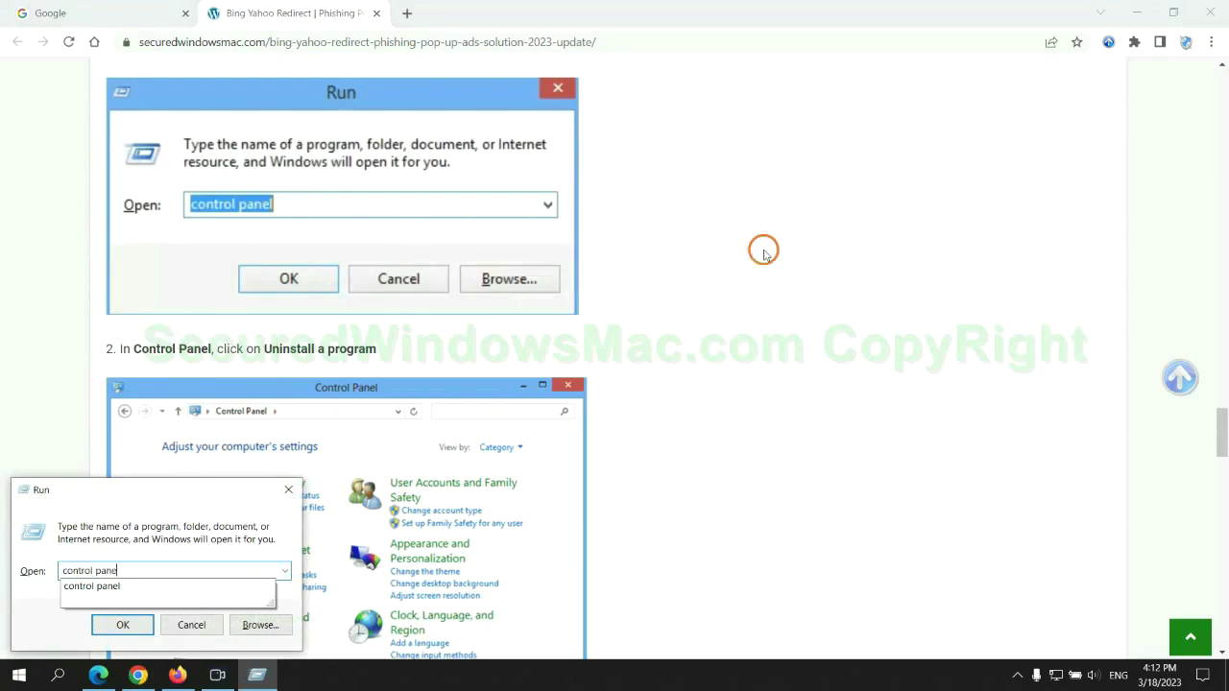
key(Return)
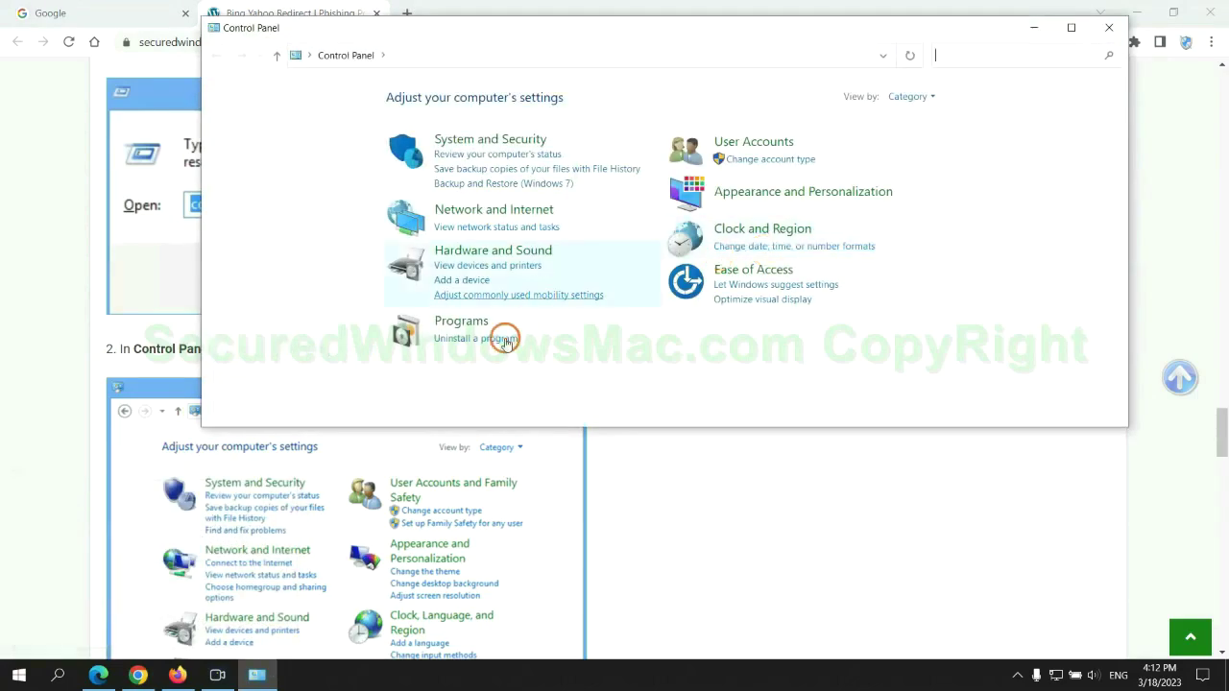
Display the Uninstall/Change option for Lantern in the installed programs list and close Programs and Features.
click(486, 337)
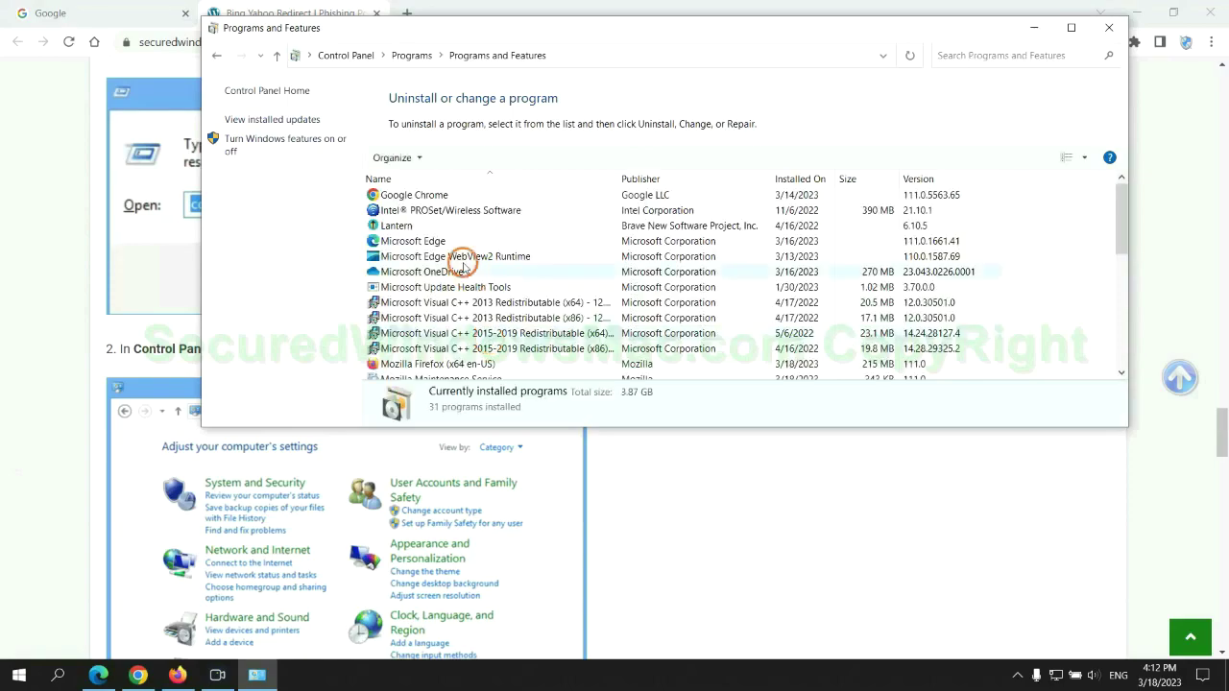
right_click(422, 230)
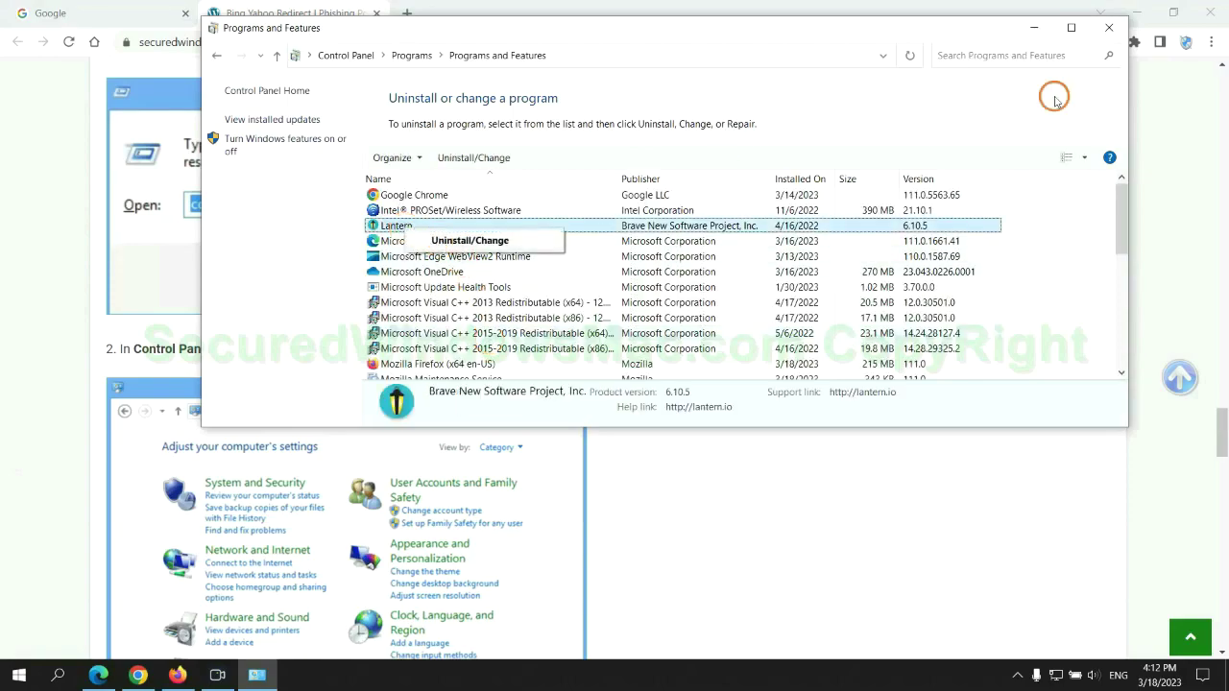
click(1108, 27)
Find the guide's Step 2 on malicious browser extensions and open the extension management page in Microsoft Edge.
scroll(361, 411, down, 5)
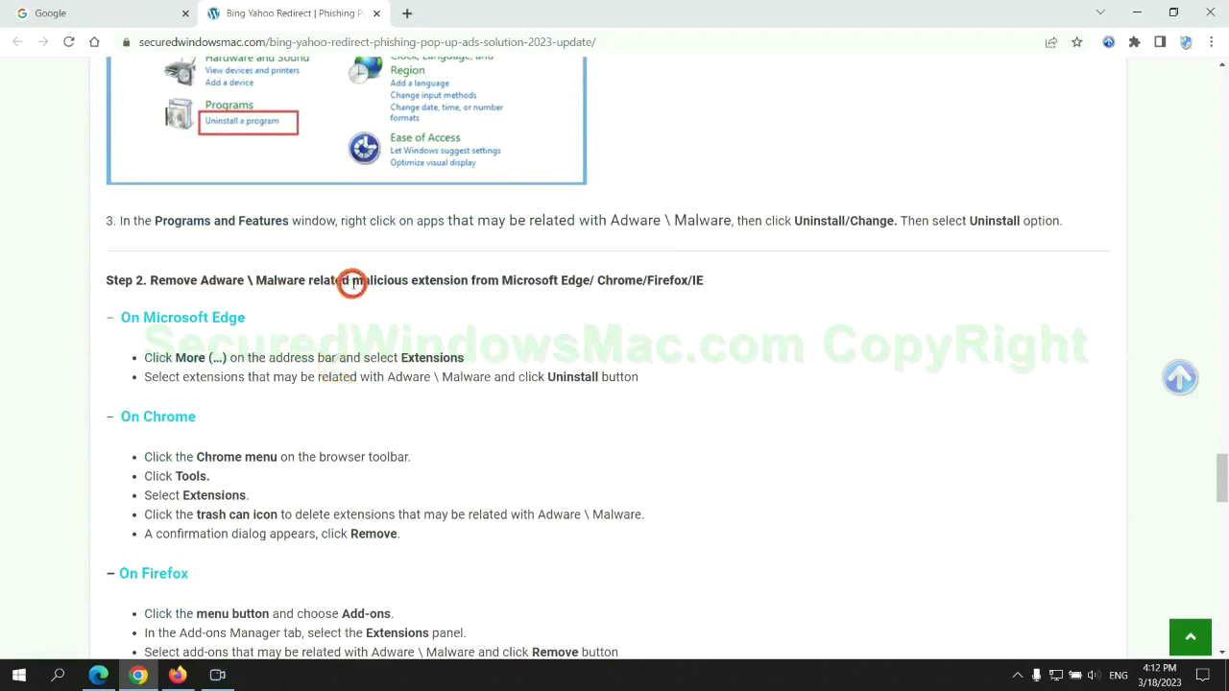
drag(352, 283, 480, 280)
click(489, 307)
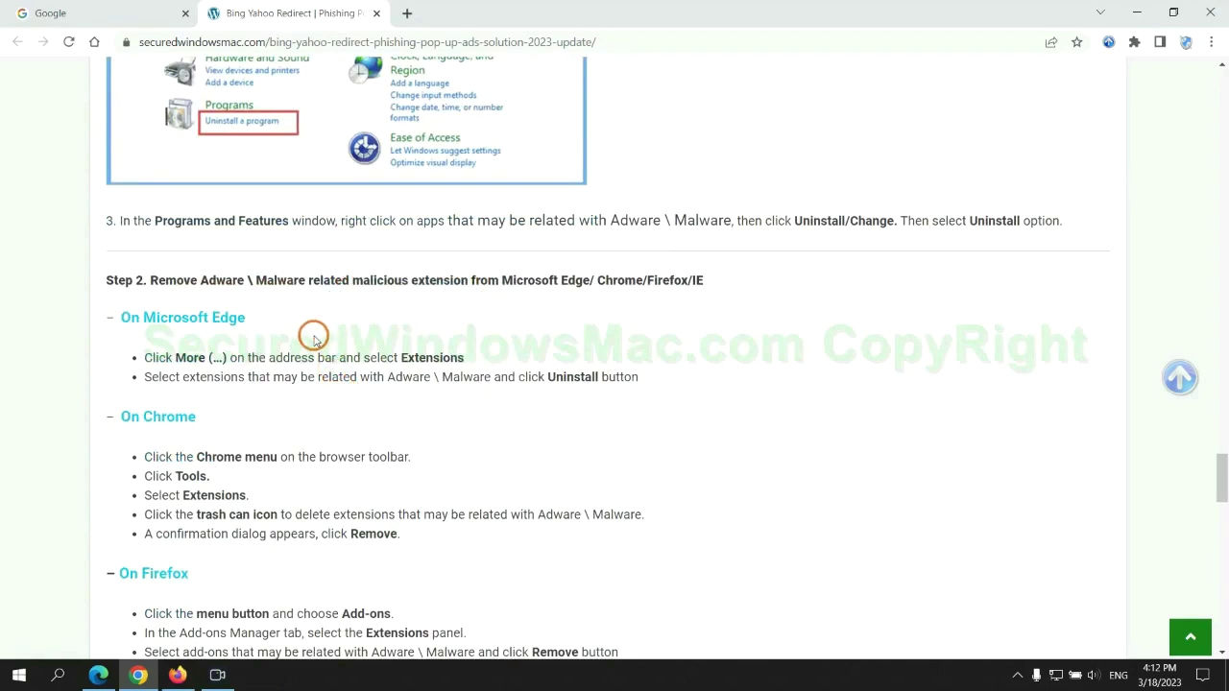
click(99, 671)
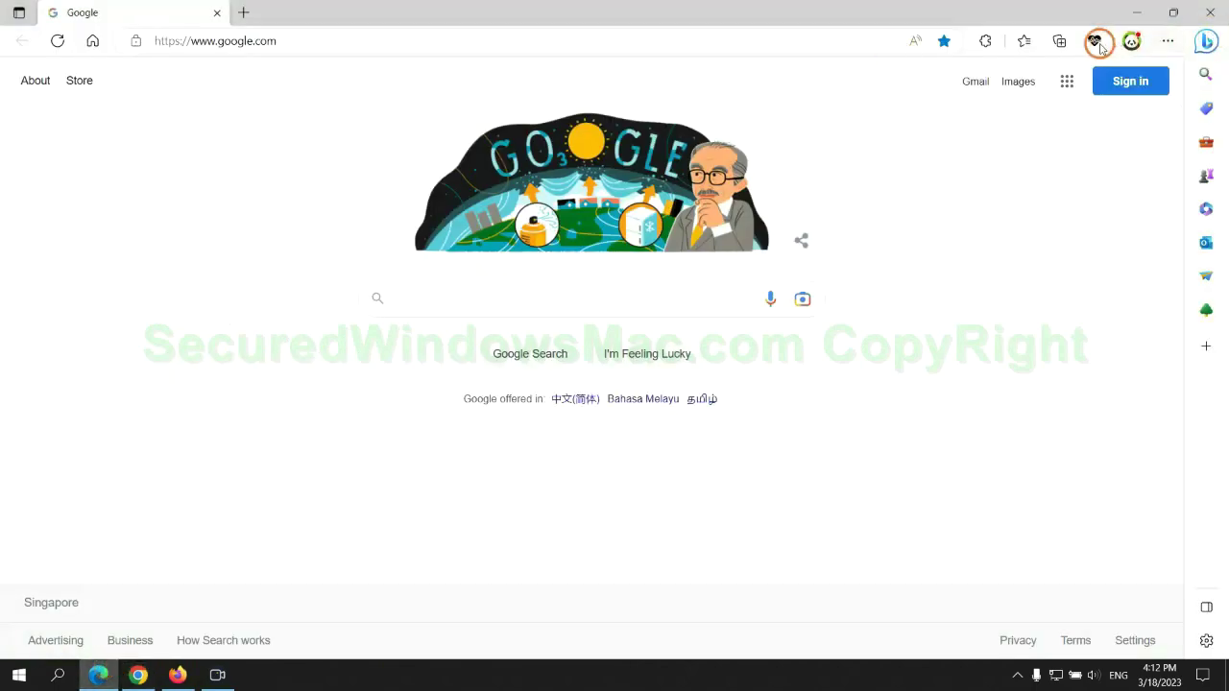
click(1018, 45)
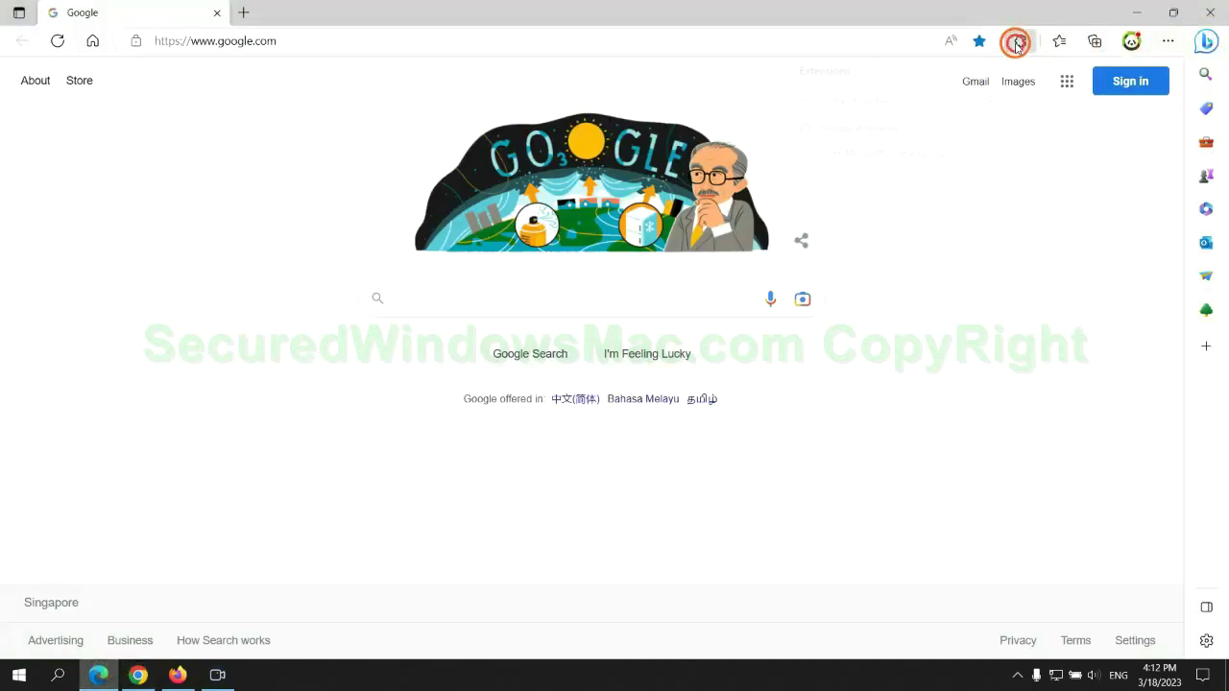
click(851, 128)
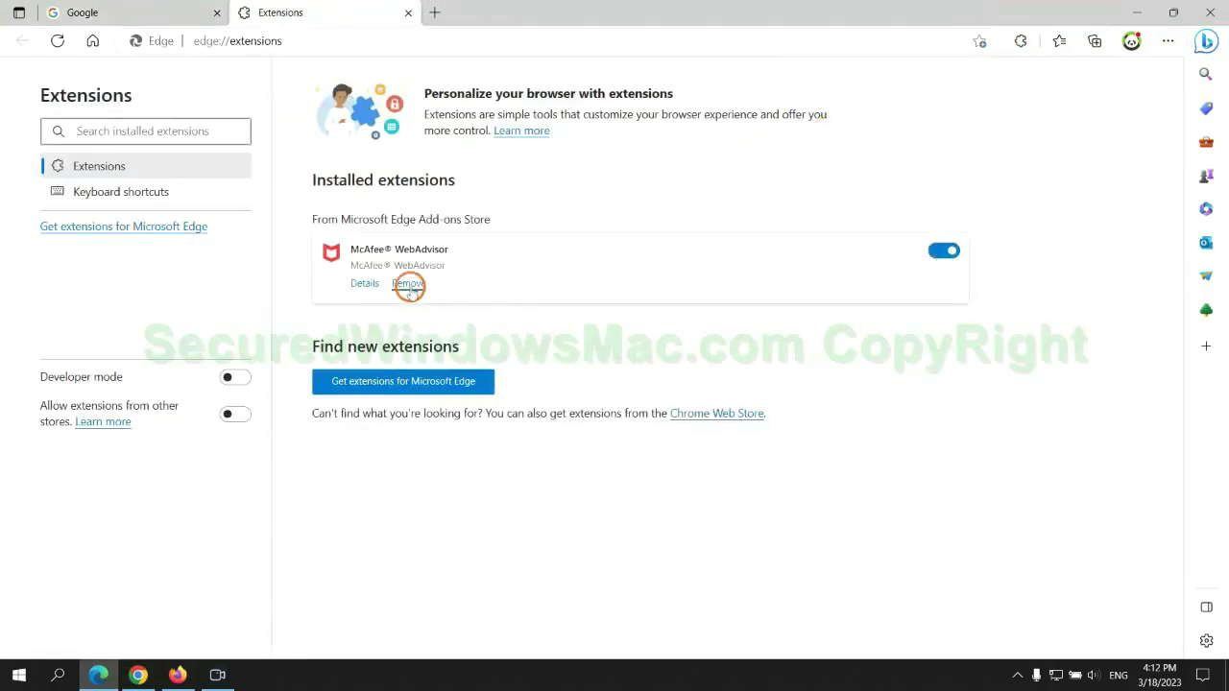
Remove the McAfee WebAdvisor extension from Microsoft Edge and close the Extensions page.
click(409, 286)
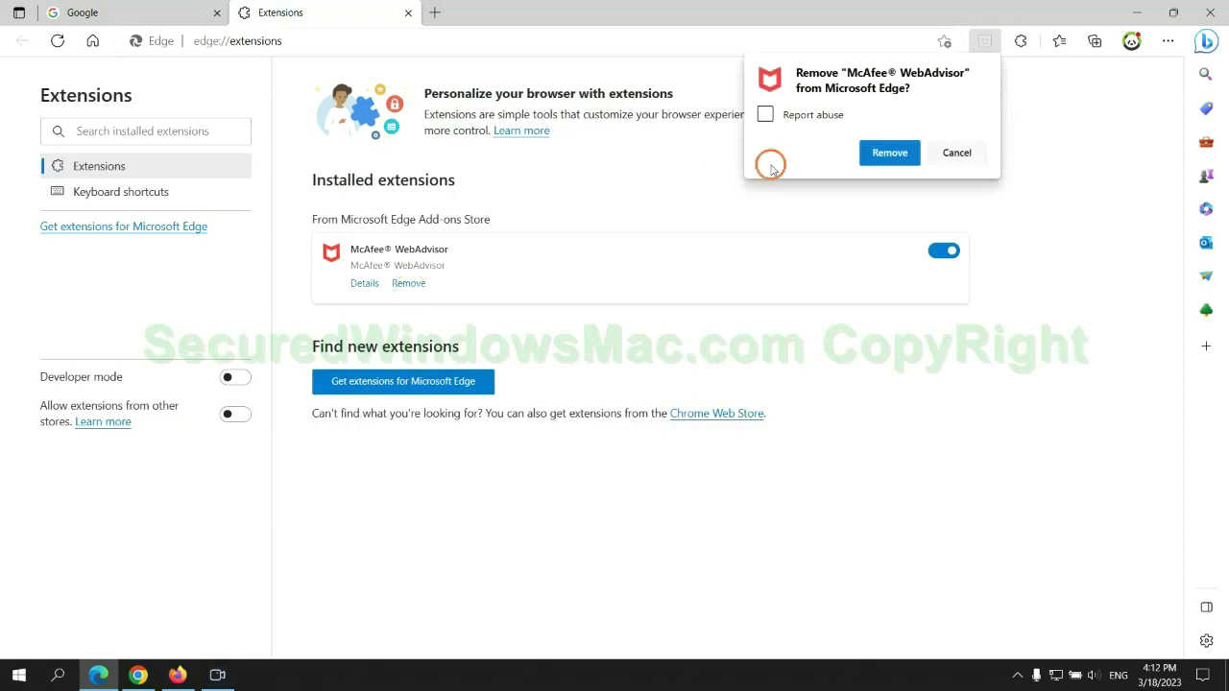
click(883, 152)
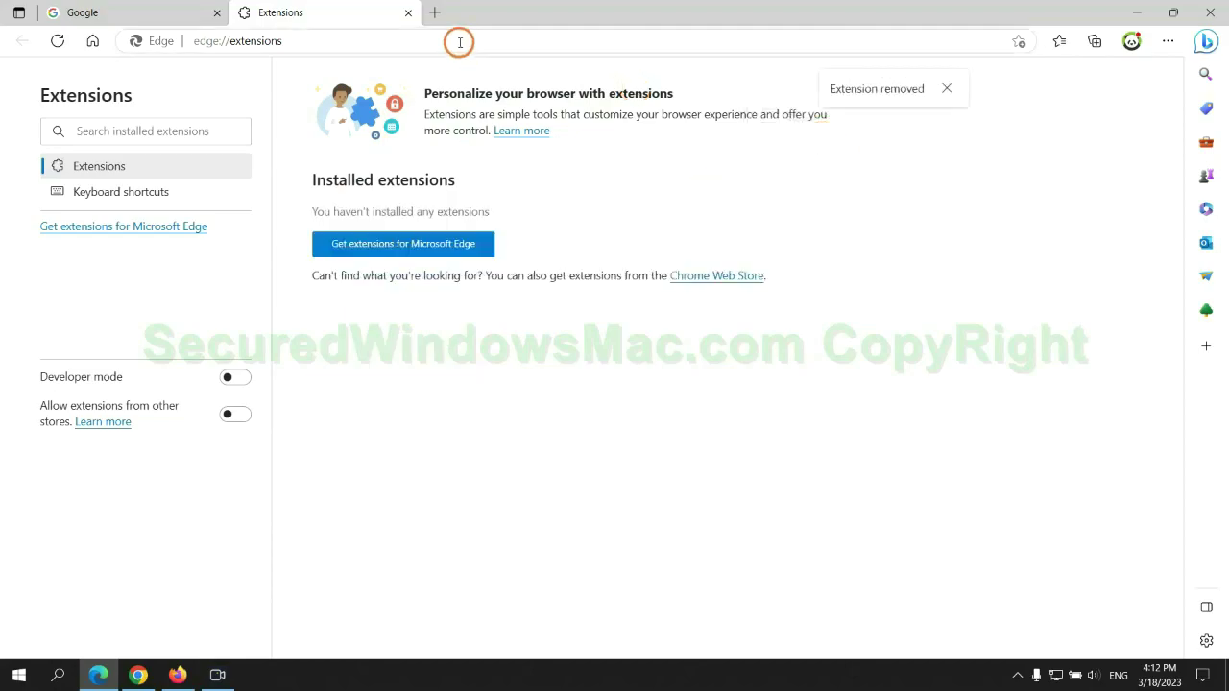
click(408, 12)
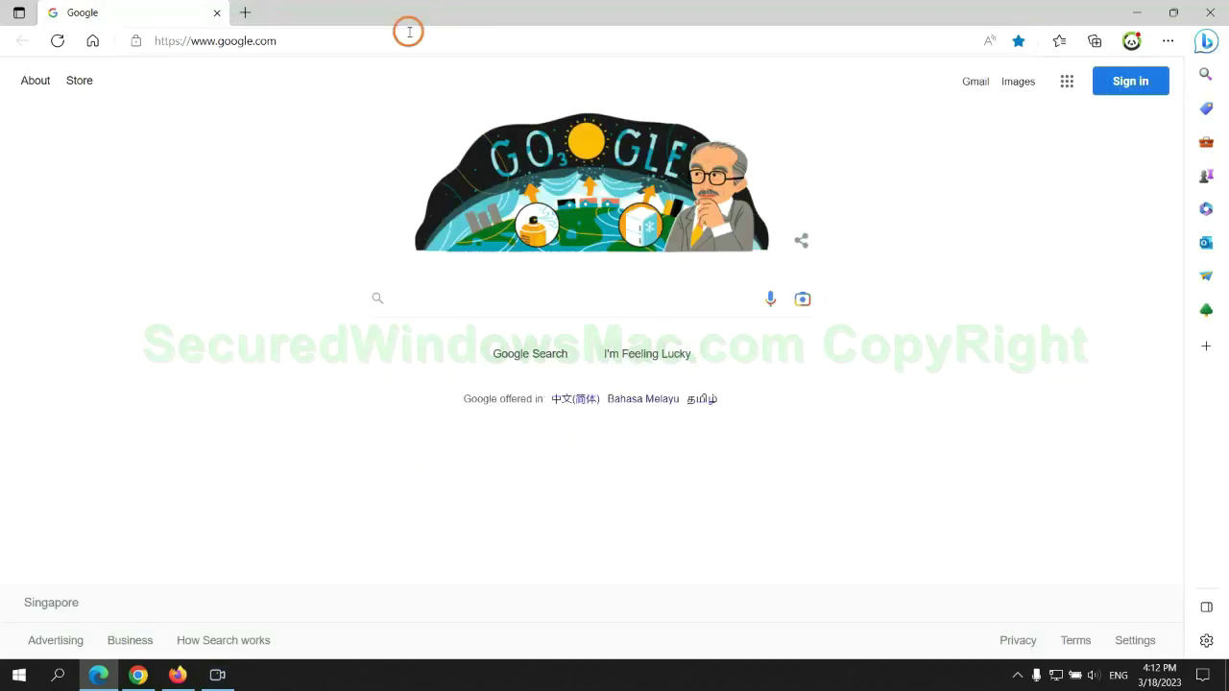
Switch to Chrome, remove the Ecosia extension through the extension management page, and close the Ecosia feedback page.
click(149, 679)
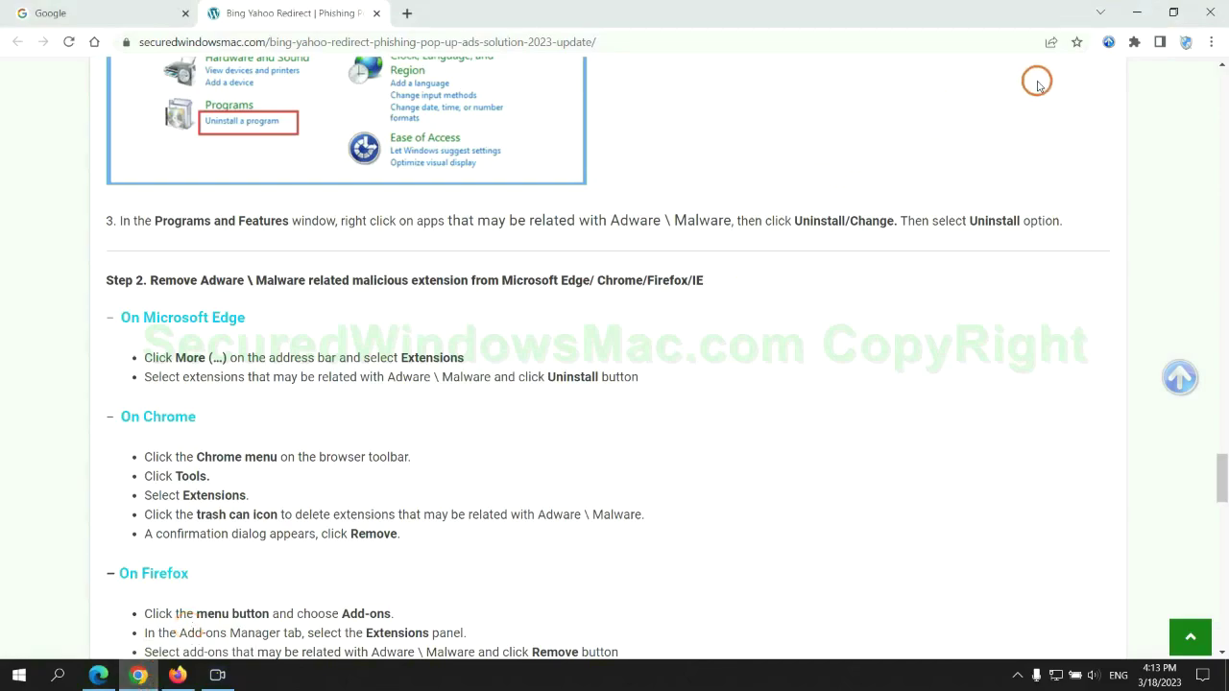
click(1133, 43)
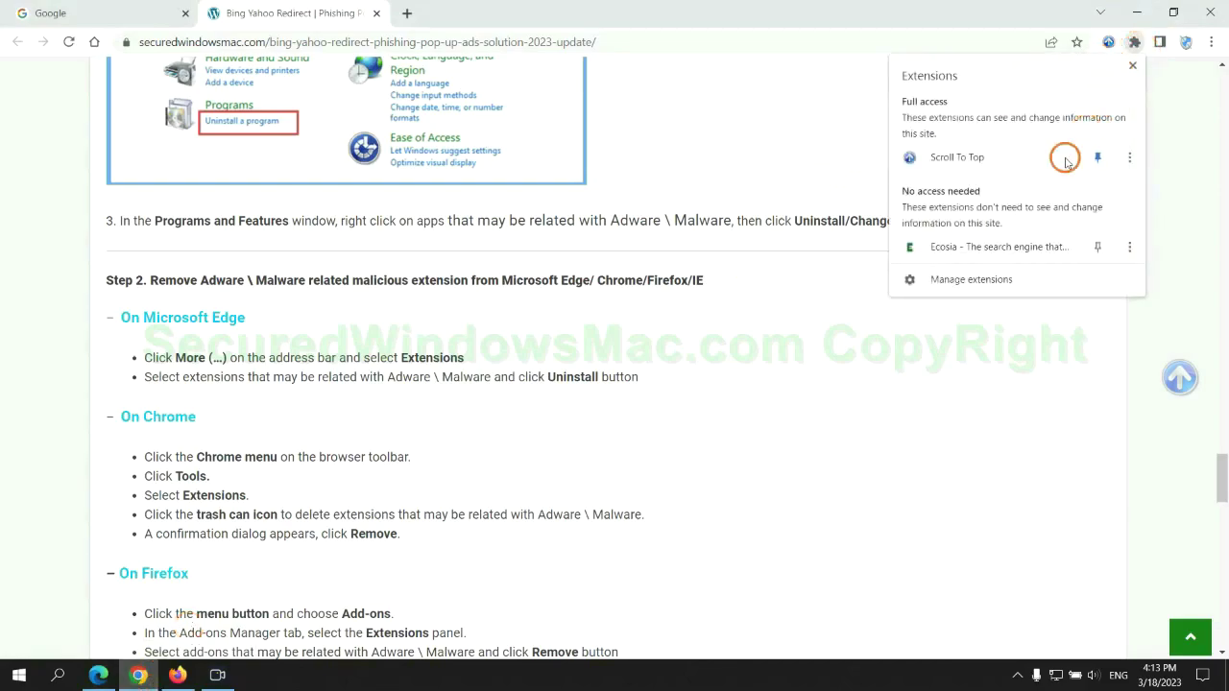
click(995, 282)
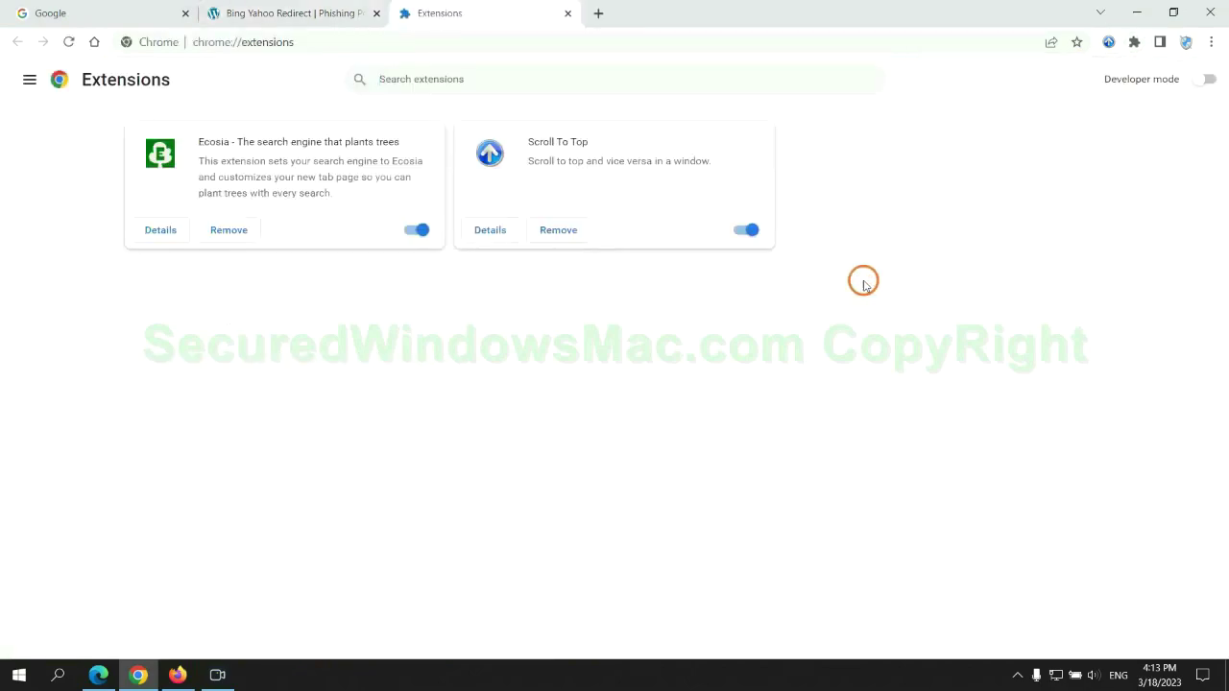
click(229, 231)
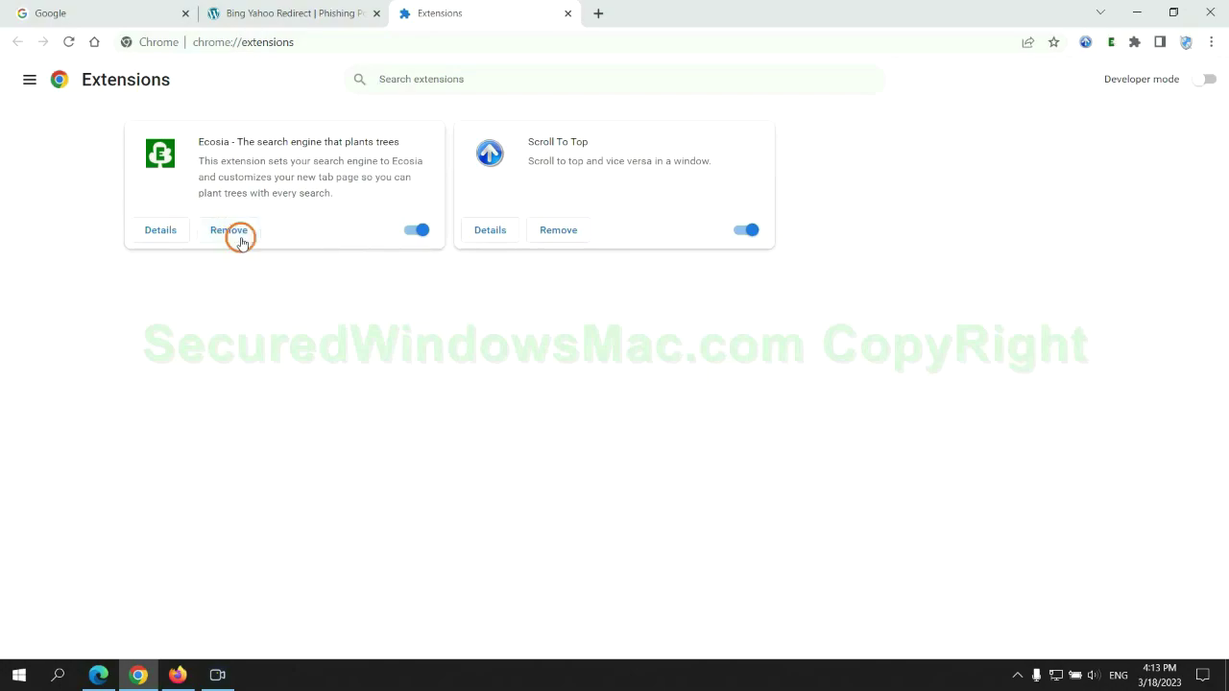
click(1018, 171)
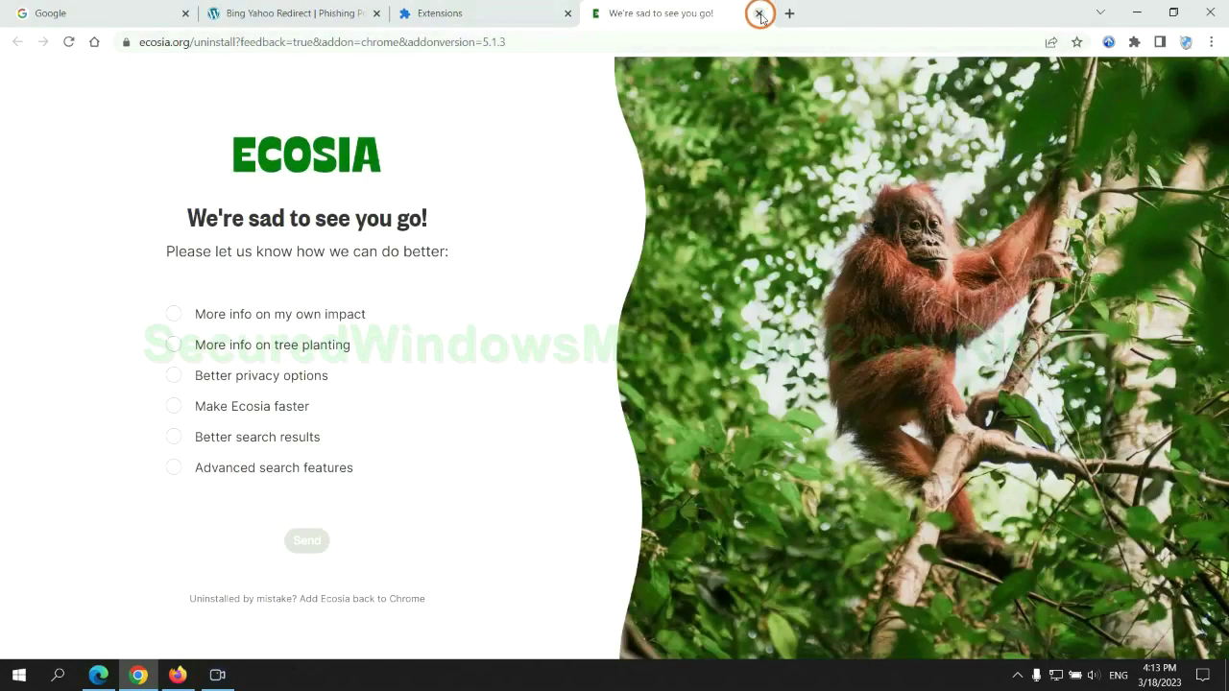
click(758, 13)
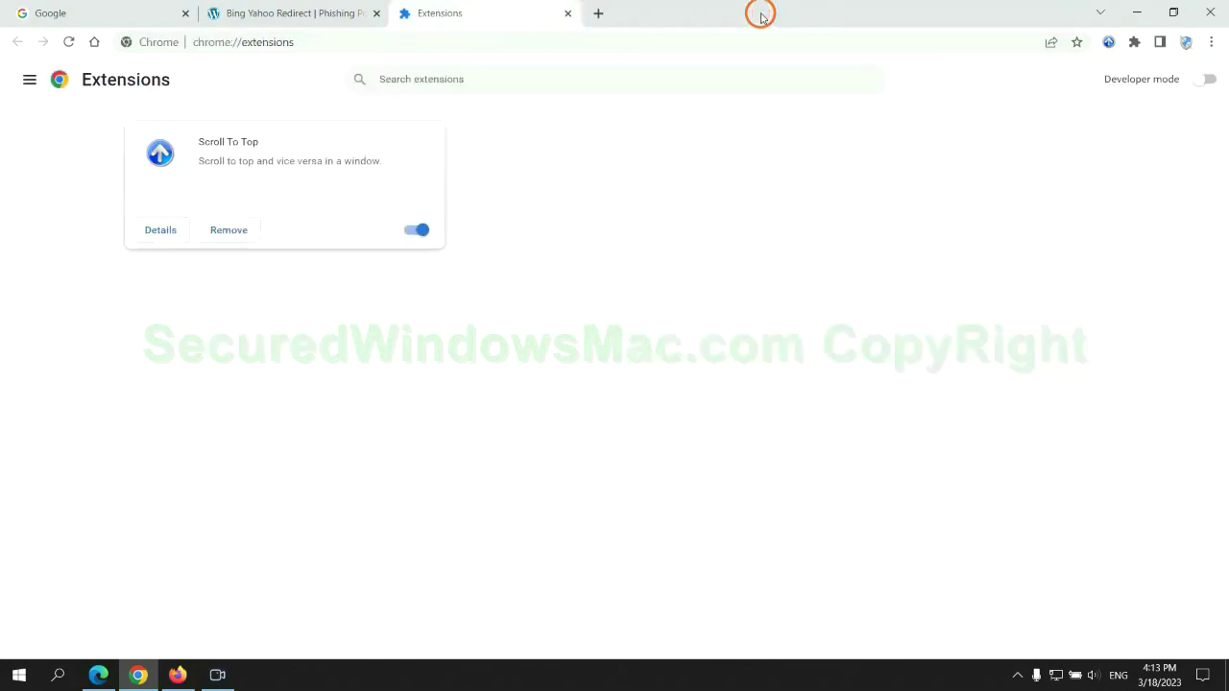
Switch to Firefox and remove the Enhancer for YouTube extension through its extension management page.
click(177, 674)
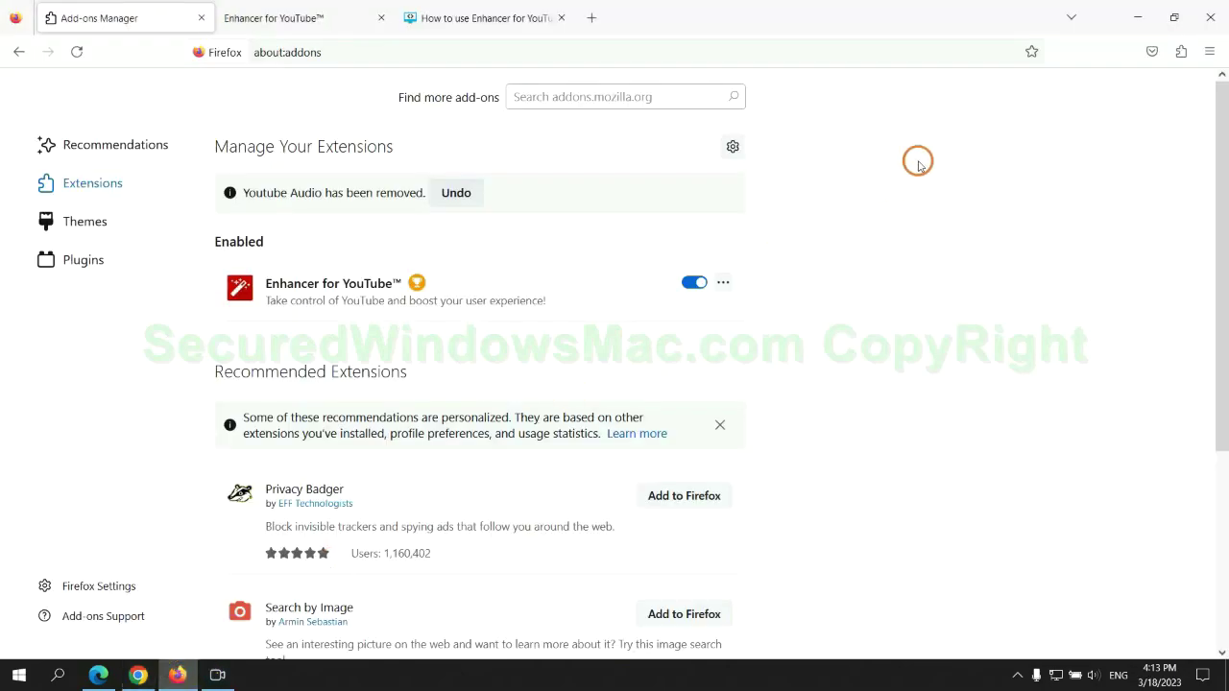
click(1180, 53)
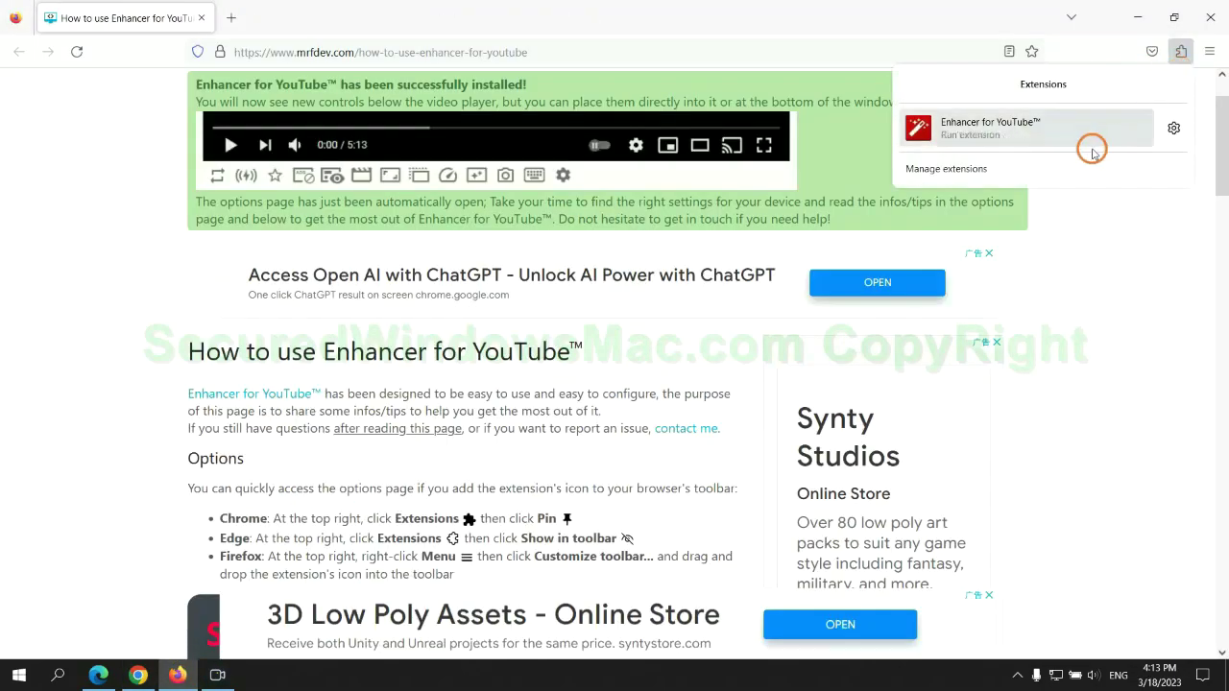
click(1056, 165)
click(723, 235)
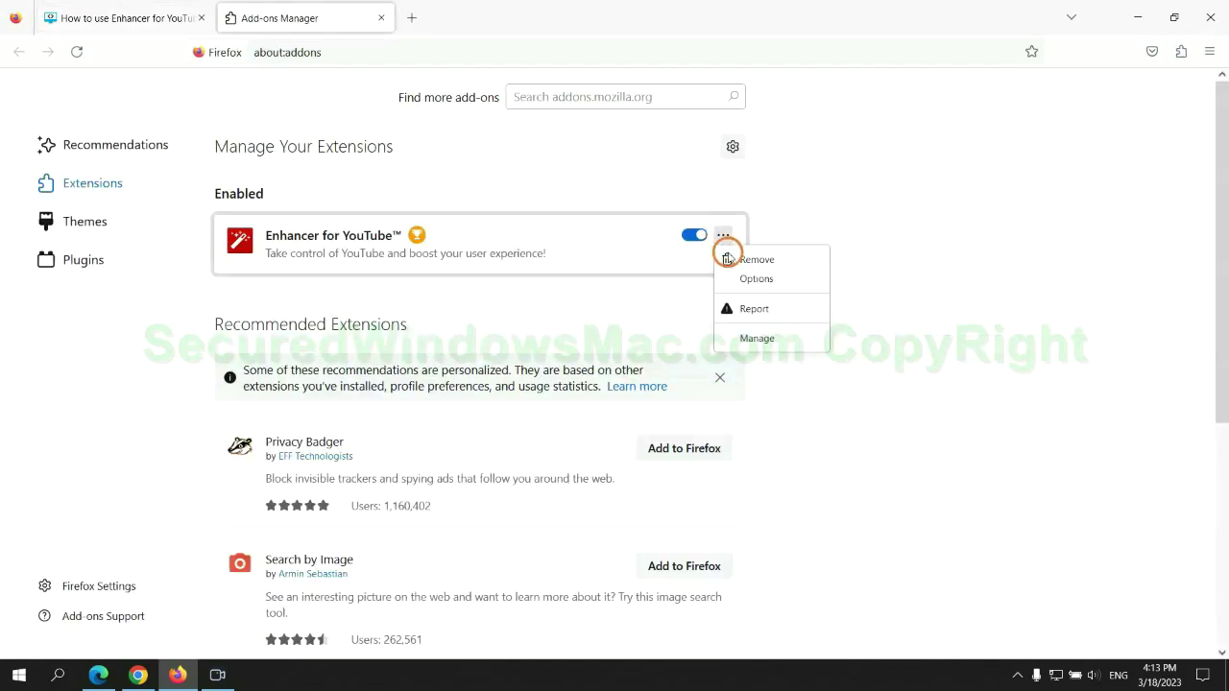
click(757, 261)
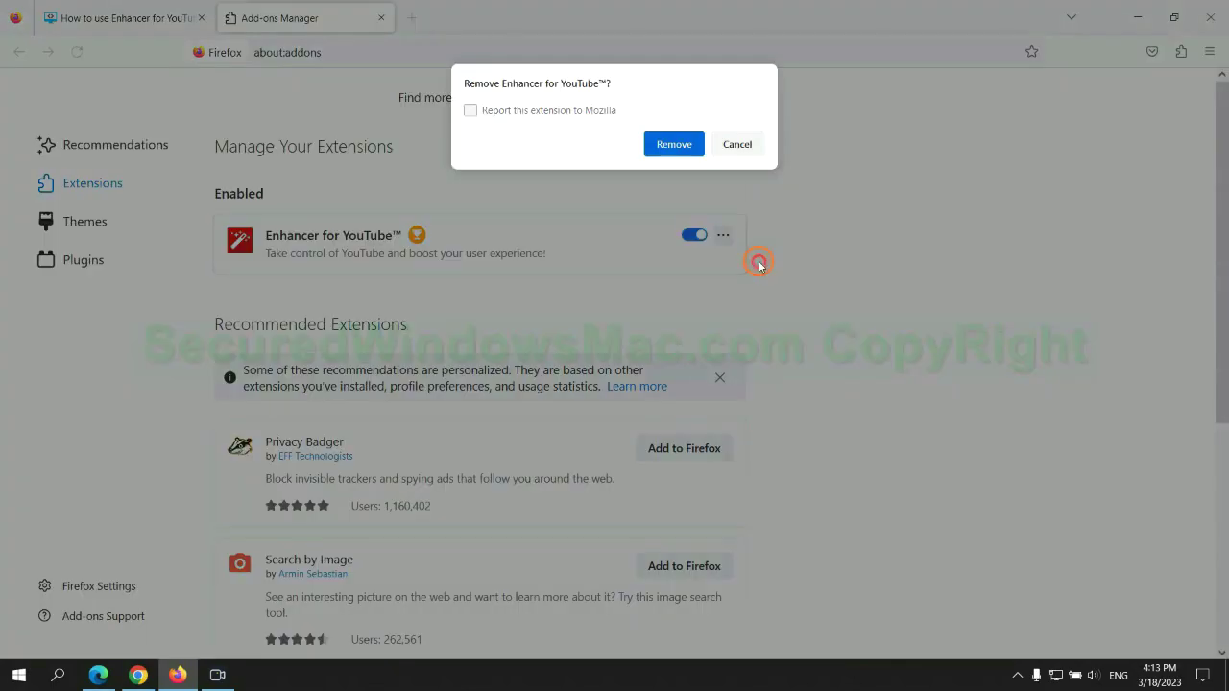
click(674, 144)
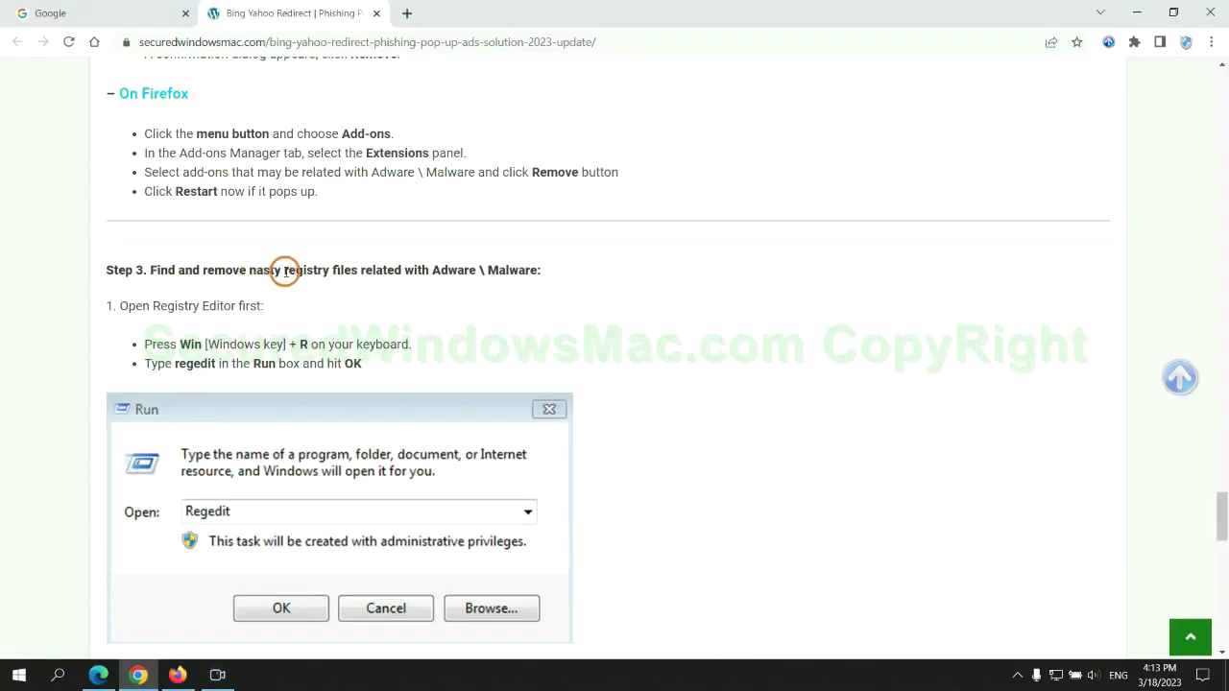
Review the guide's Step 3 on registry files and open the Registry Editor from the Run dialog with the command "regedit".
drag(284, 270, 358, 307)
click(358, 307)
scroll(357, 304, down, 3)
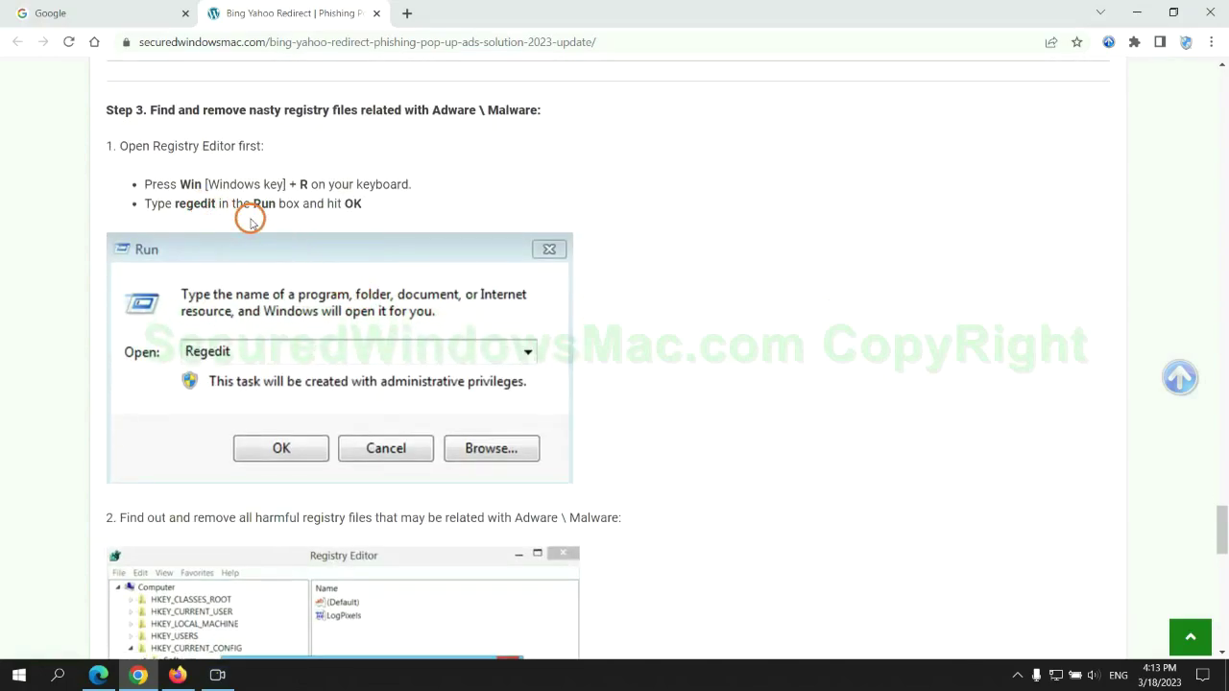
key(super+r)
text(re)
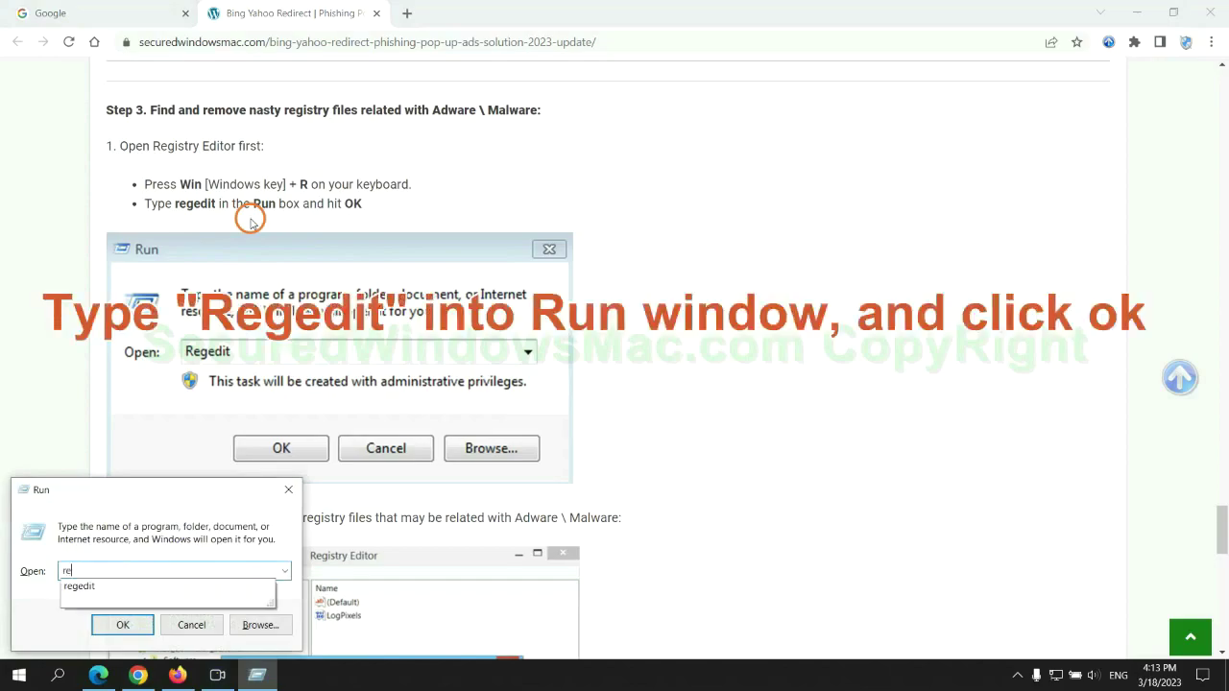
text(gedit)
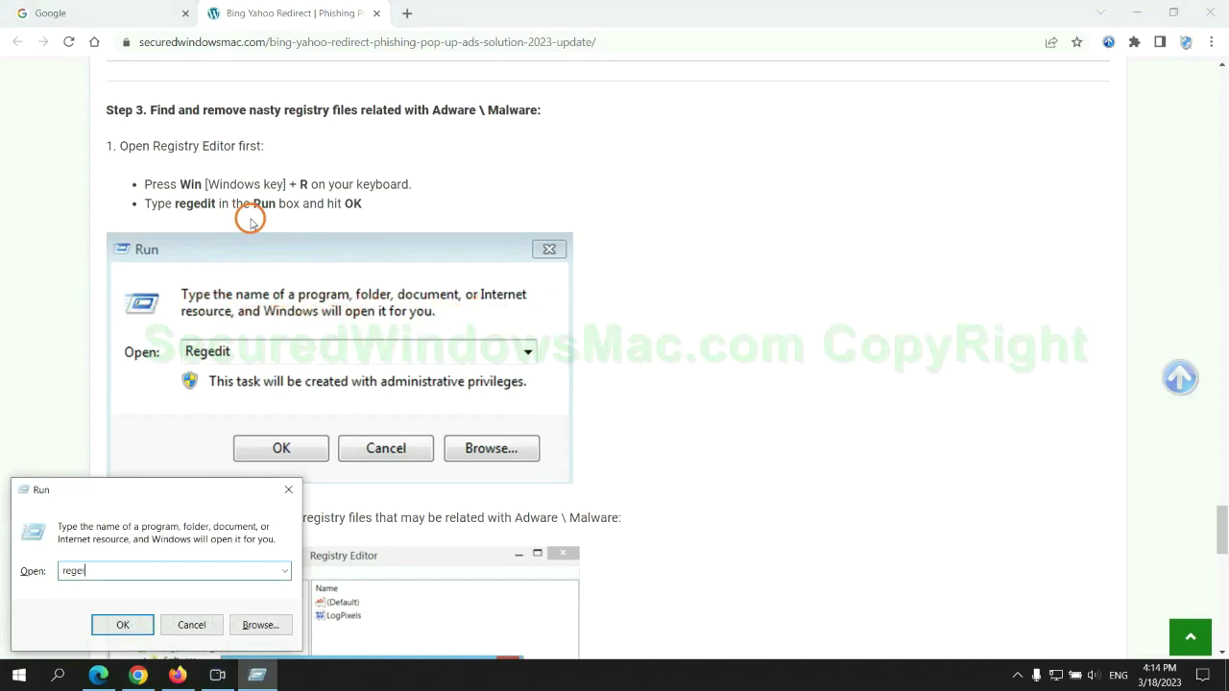
key(ctrl+a)
key(Return)
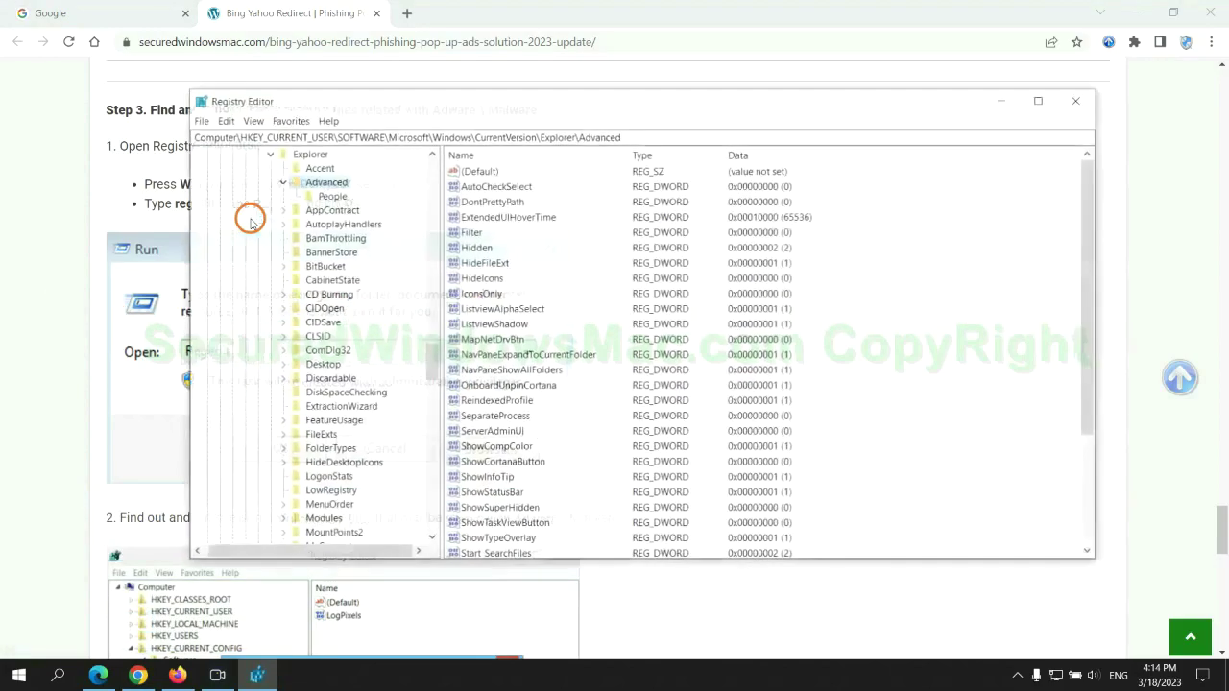
Search the registry for "Apps" and bring up the available actions for the StoreAppsOnTaskbar value.
click(223, 120)
click(389, 228)
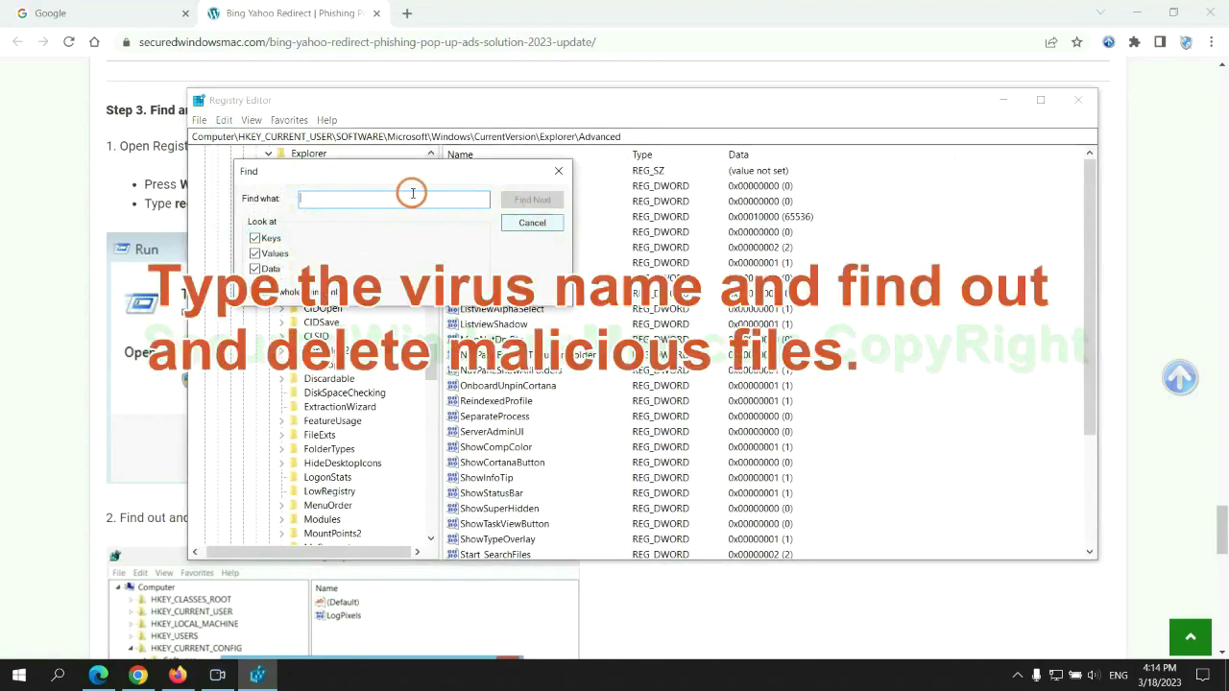
text(Apps)
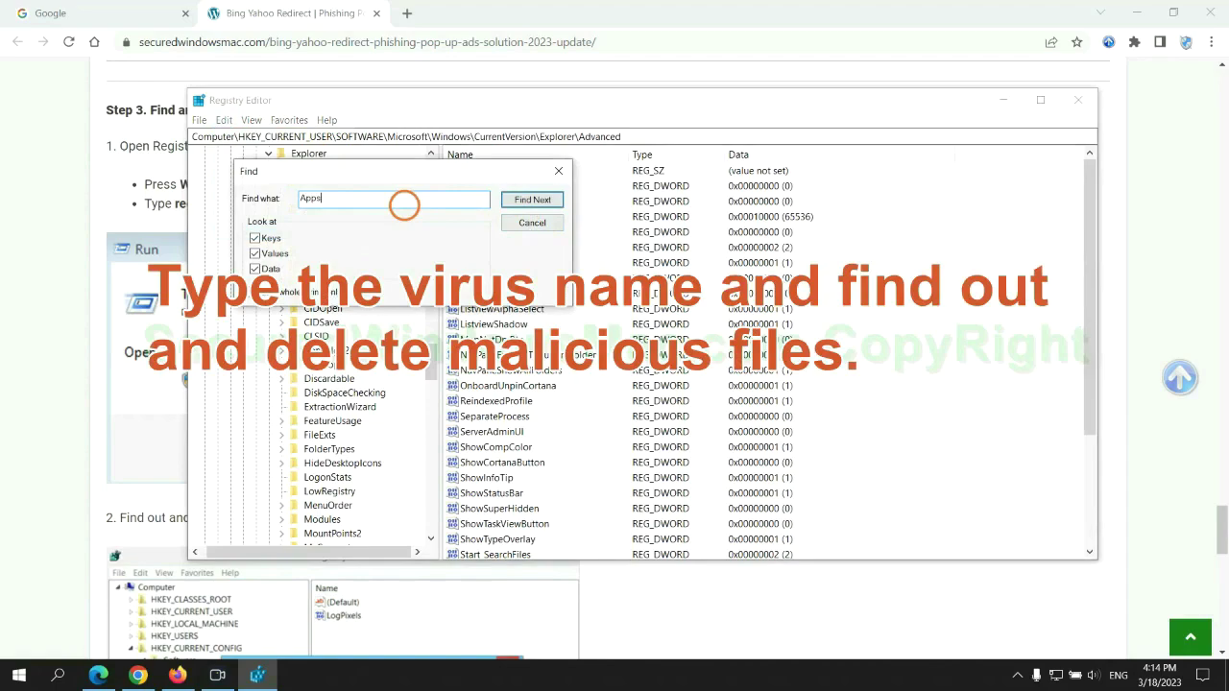
key(Return)
scroll(707, 406, down, 2)
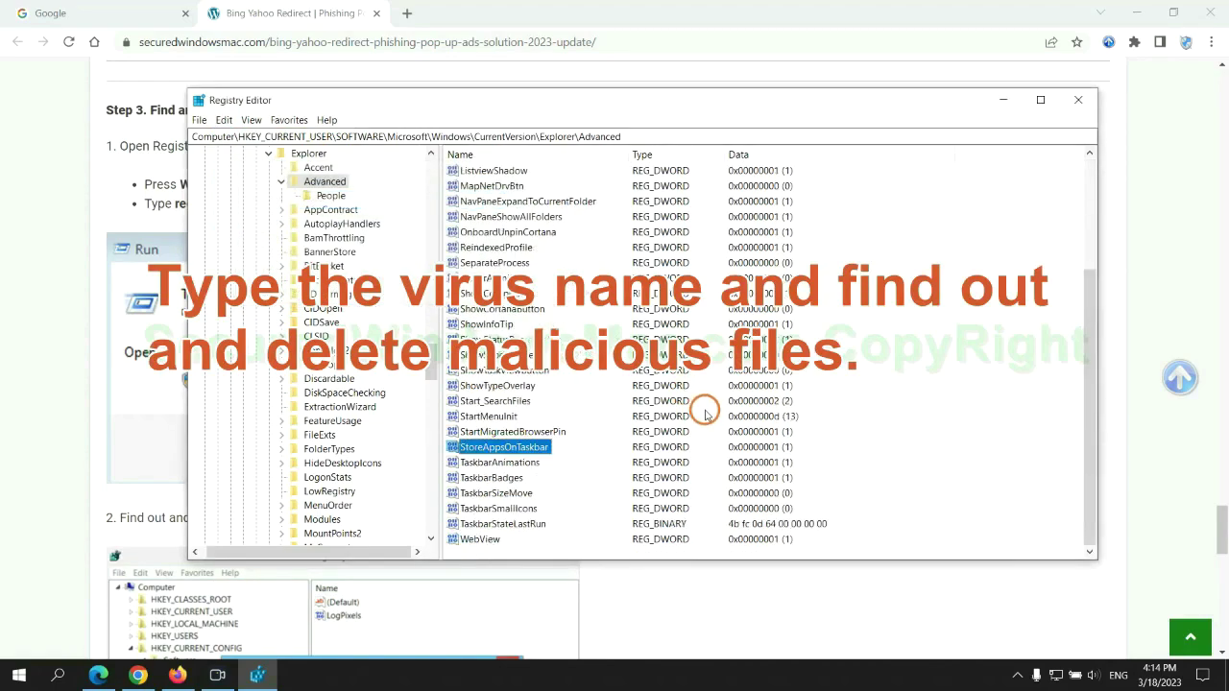
right_click(555, 450)
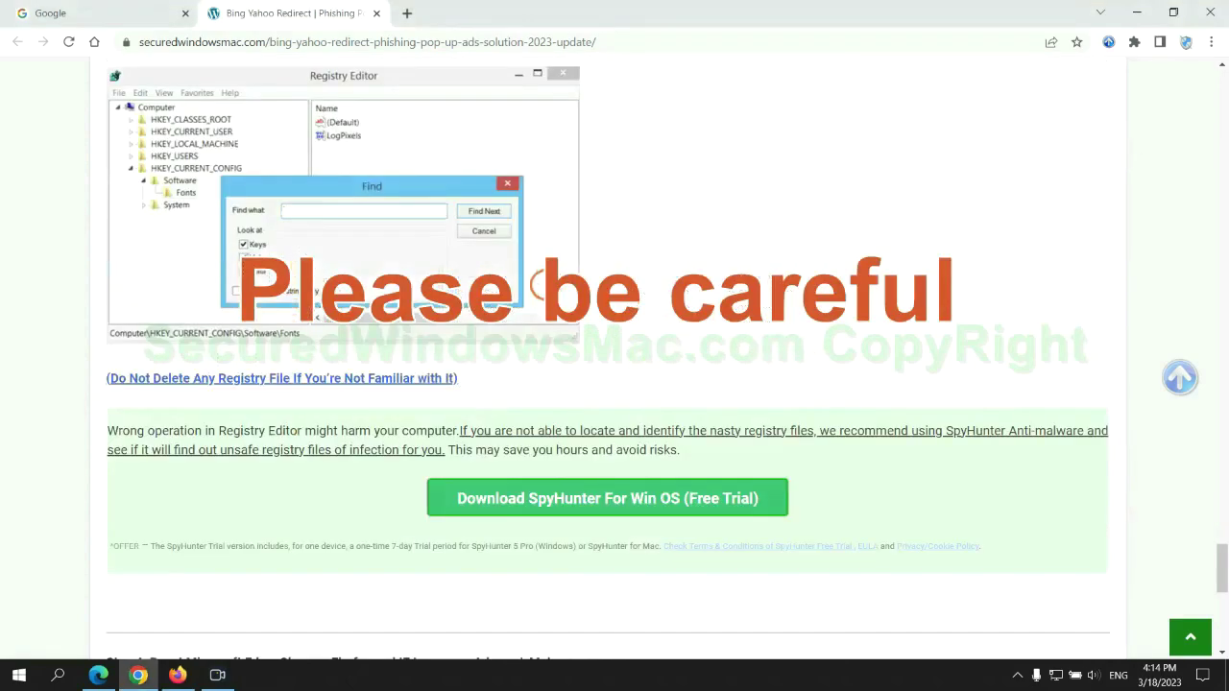
Read the guide's registry warning and its Step 4 on resetting Microsoft Edge, Chrome and Firefox.
scroll(542, 287, down, 1)
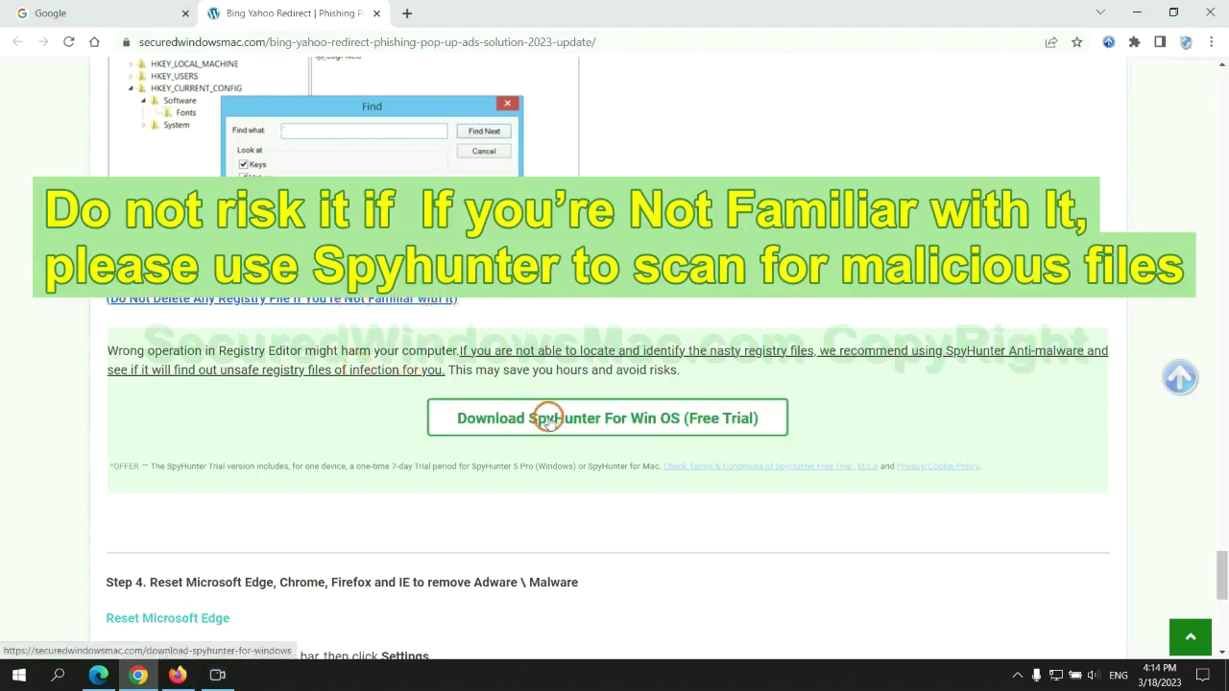
scroll(384, 278, down, 5)
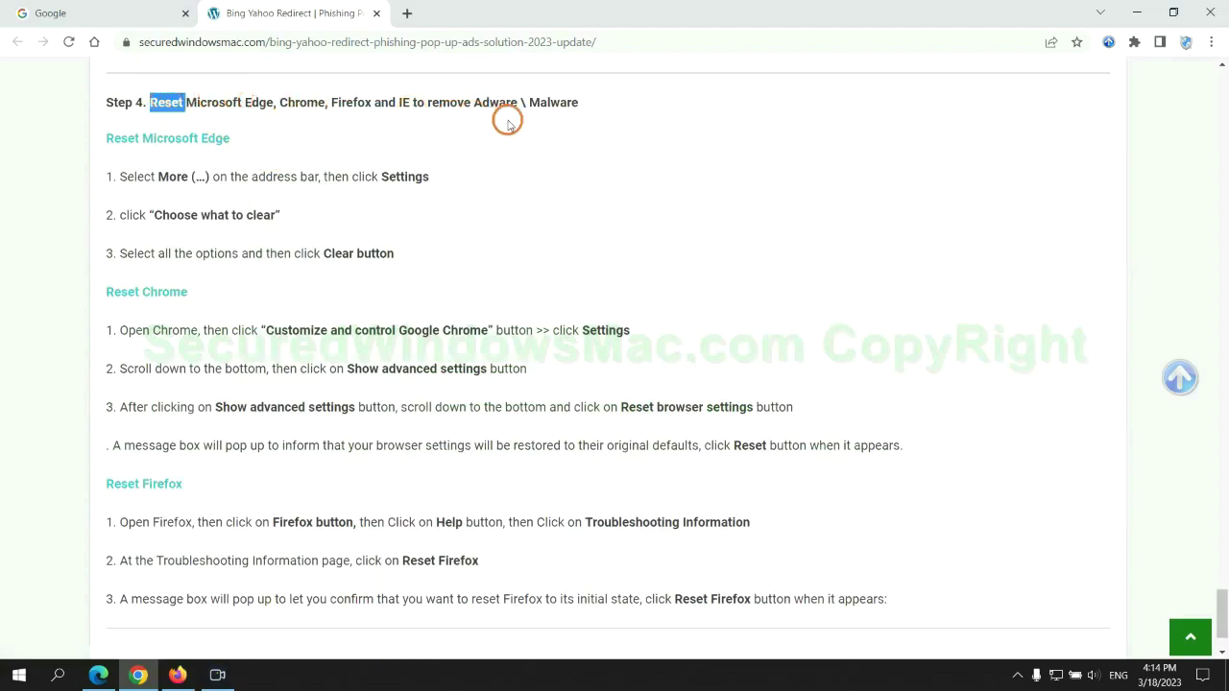
click(440, 137)
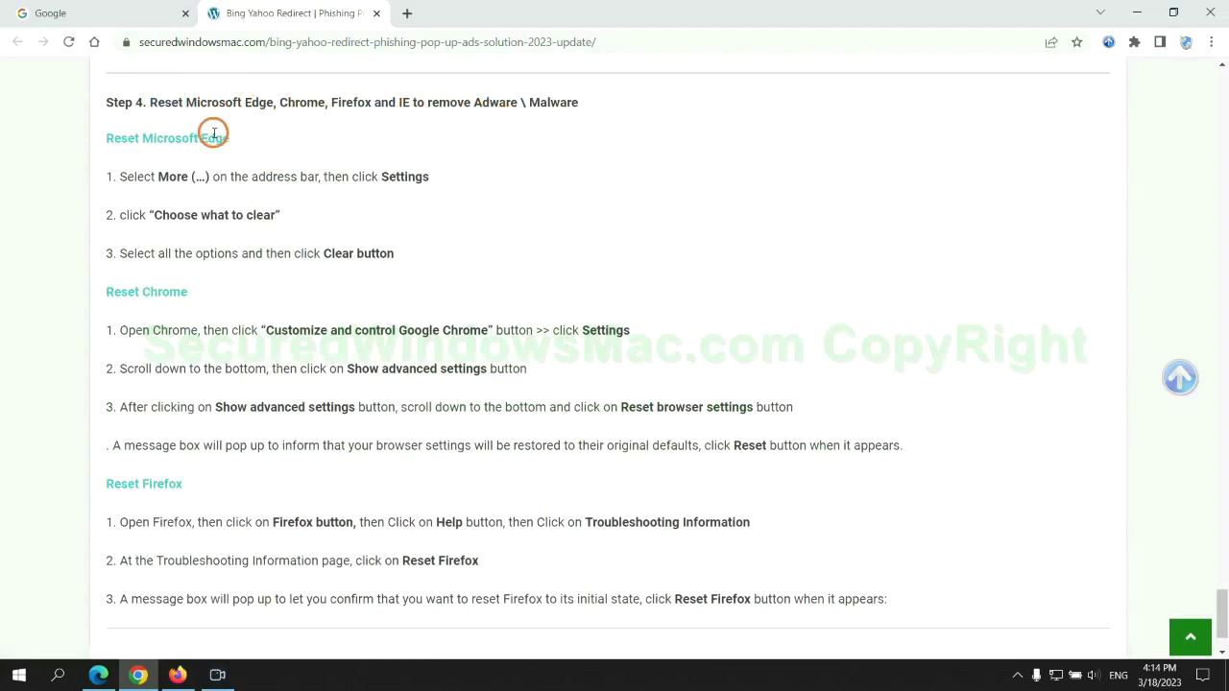
Switch to Microsoft Edge and bring up the Clear browsing data options for All time, covering browsing history, download history, cookies and cached files.
click(98, 675)
click(1166, 41)
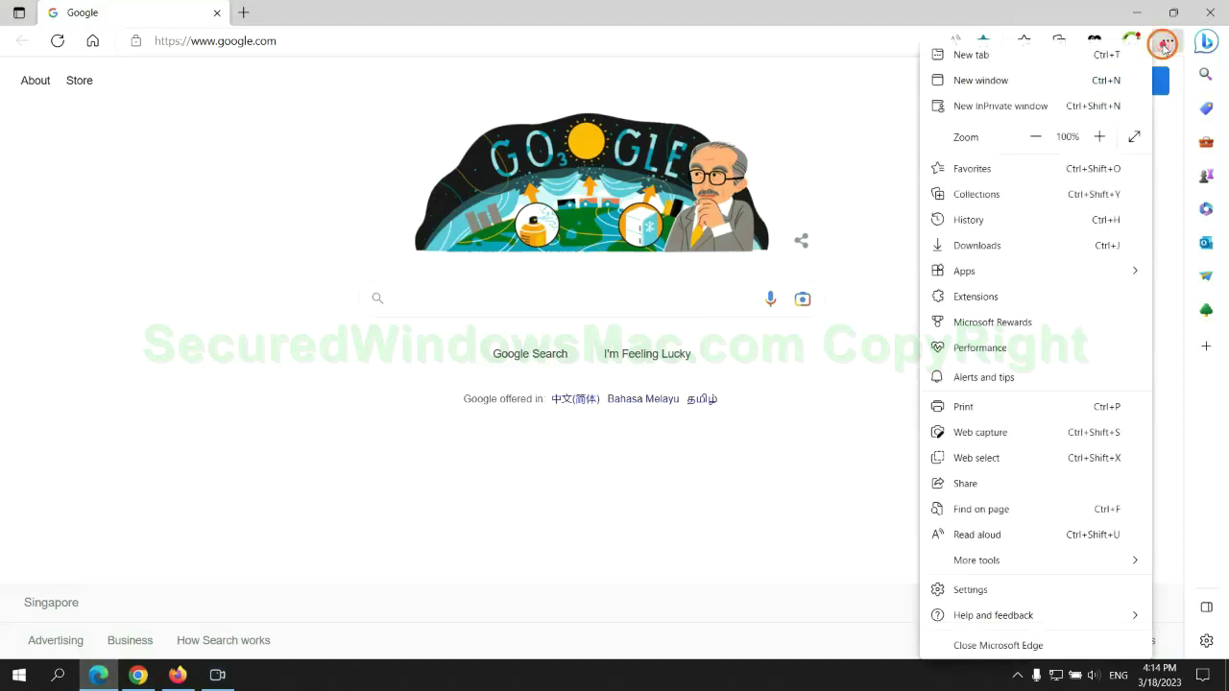
click(964, 591)
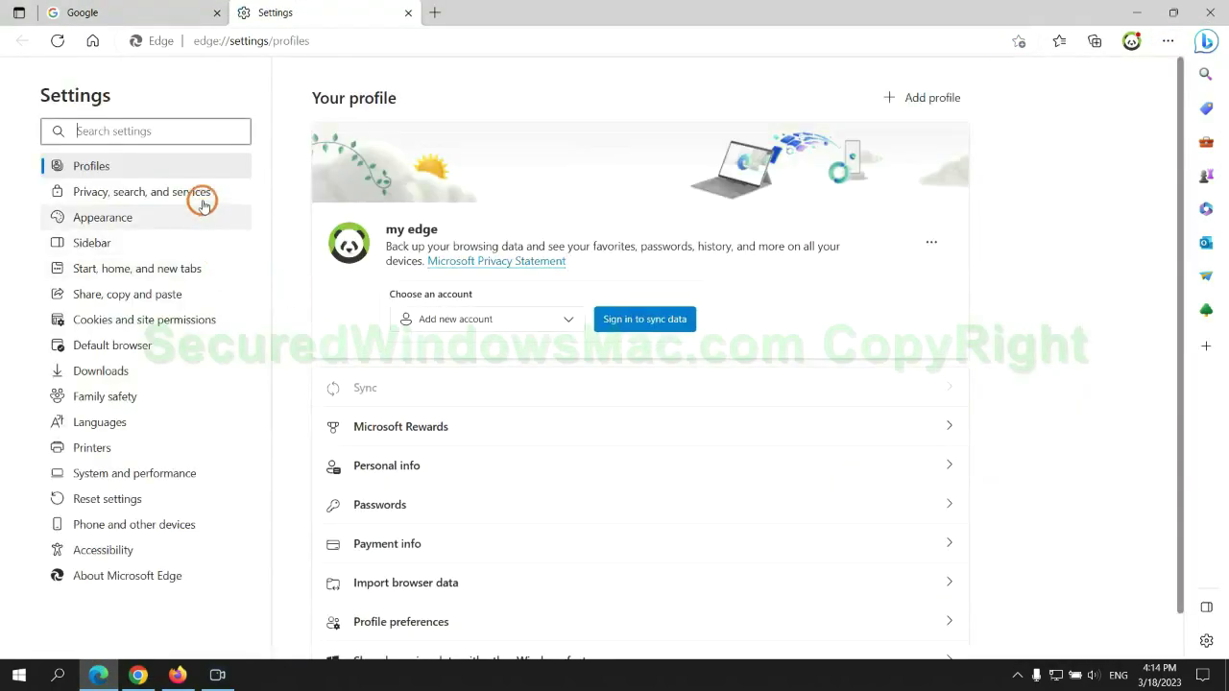
click(201, 202)
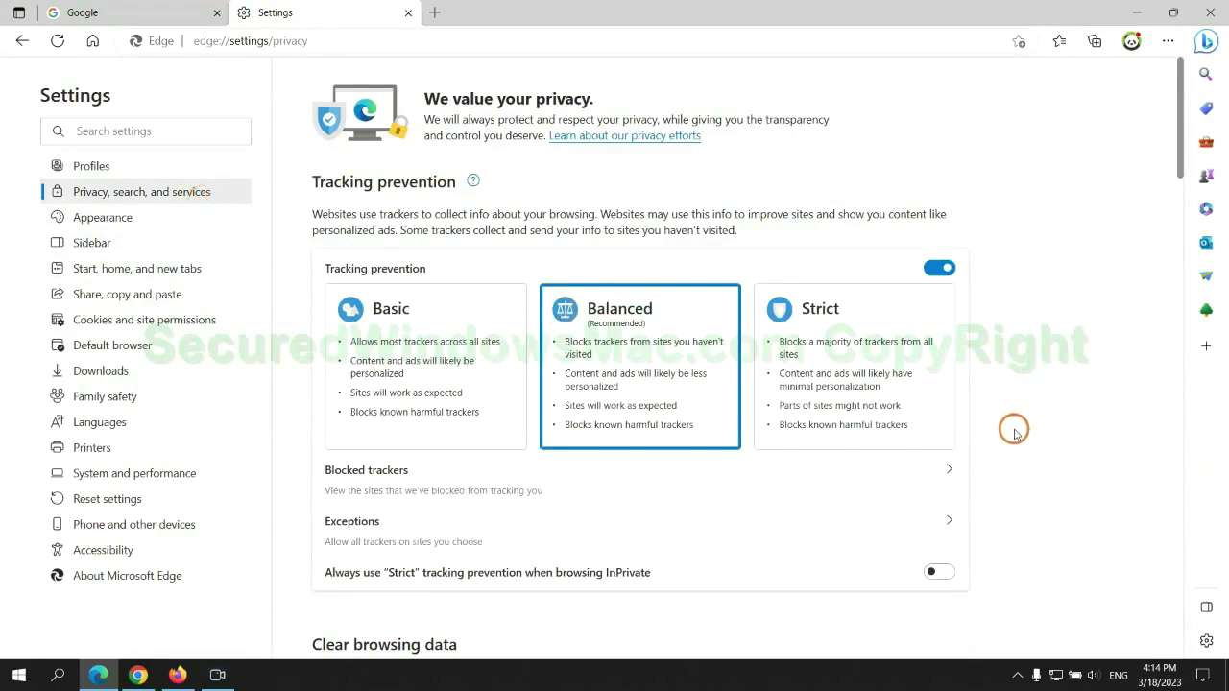
scroll(1013, 431, down, 3)
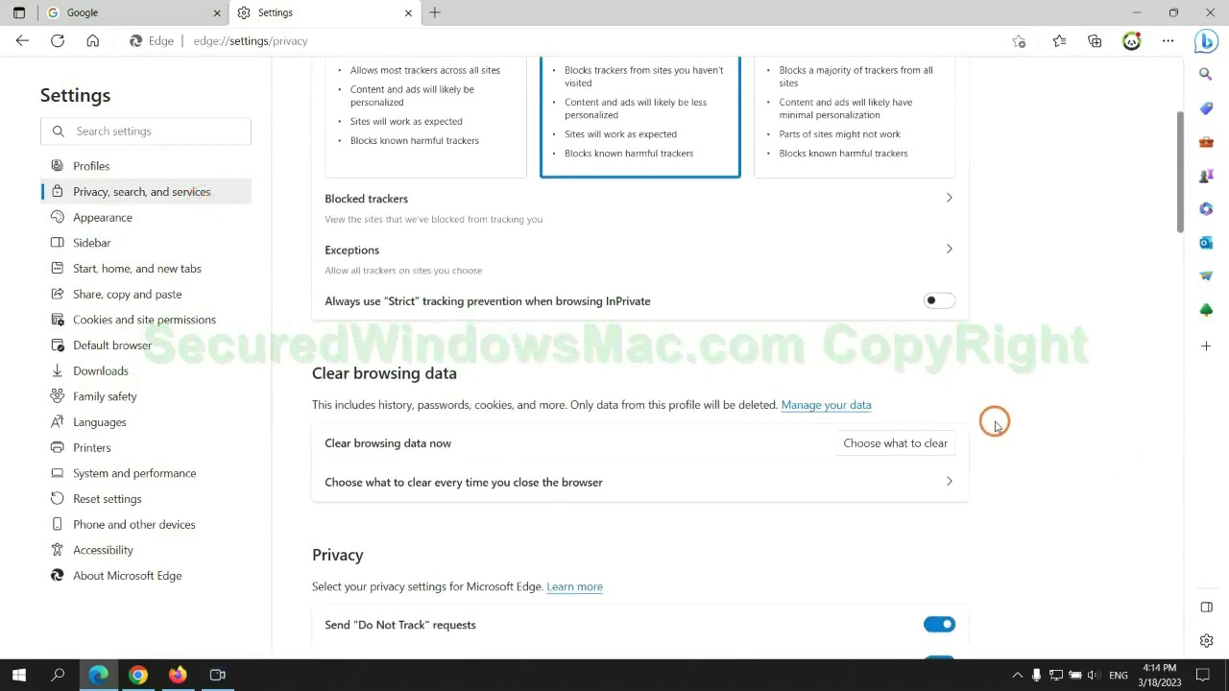
click(908, 444)
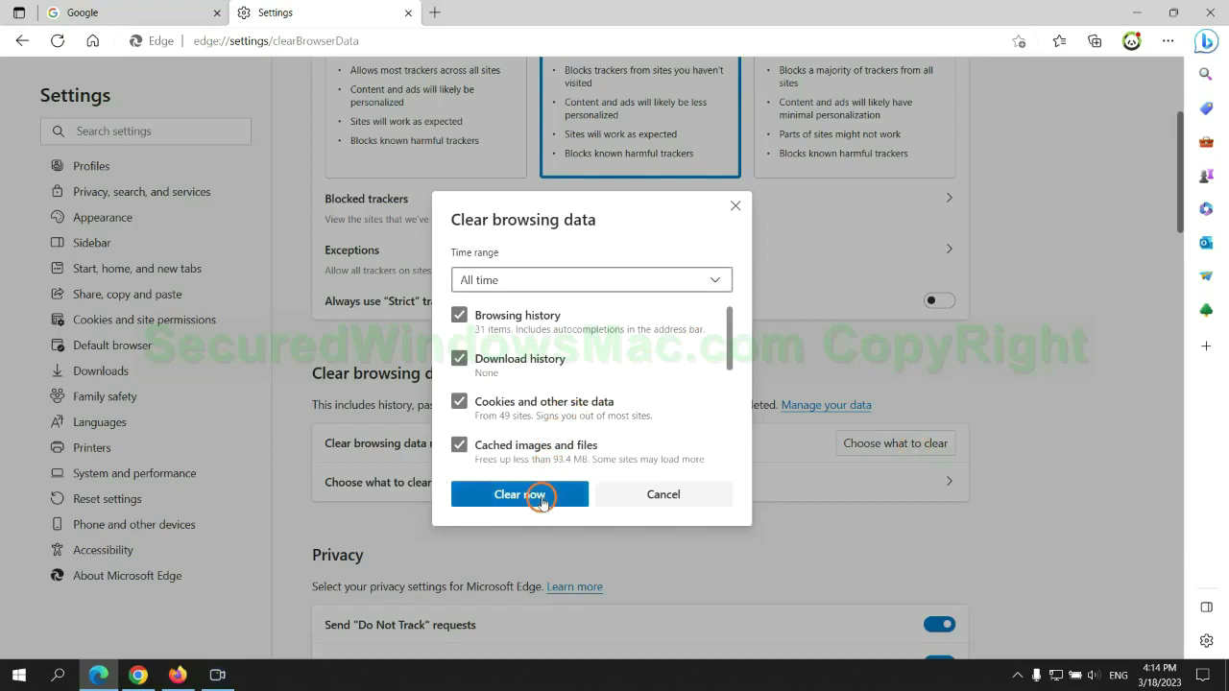
Switch to Chrome, search its settings for "reset", and restore the settings to their original defaults.
click(138, 675)
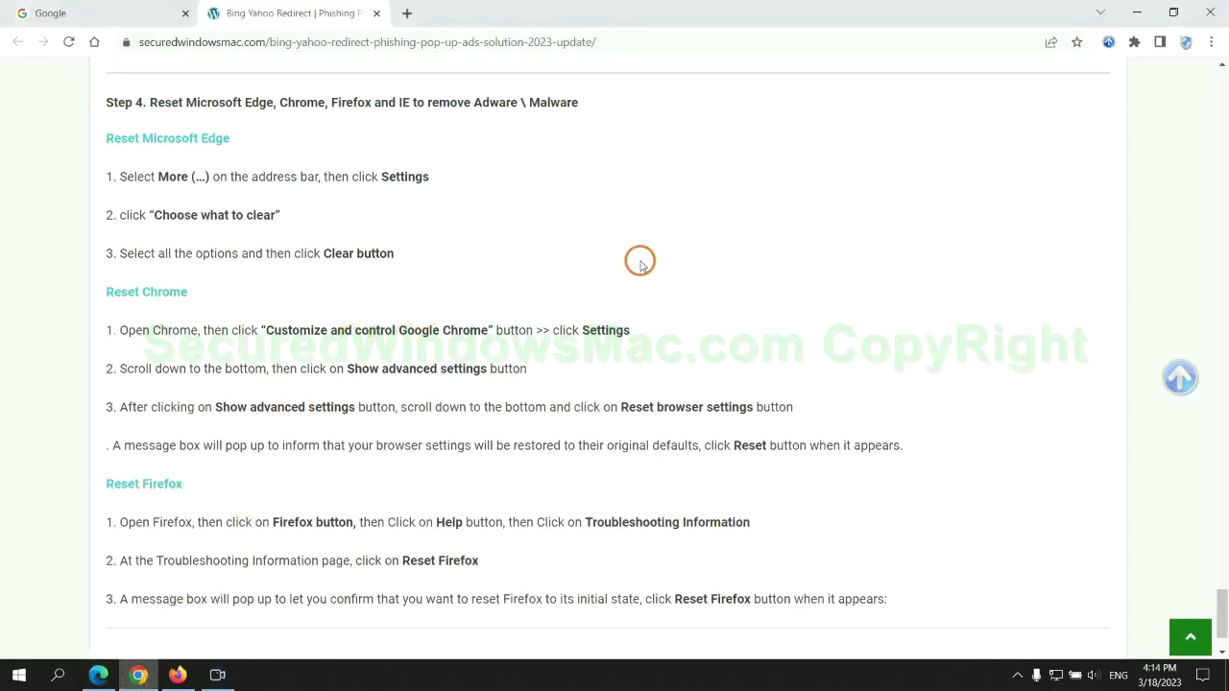
click(1210, 44)
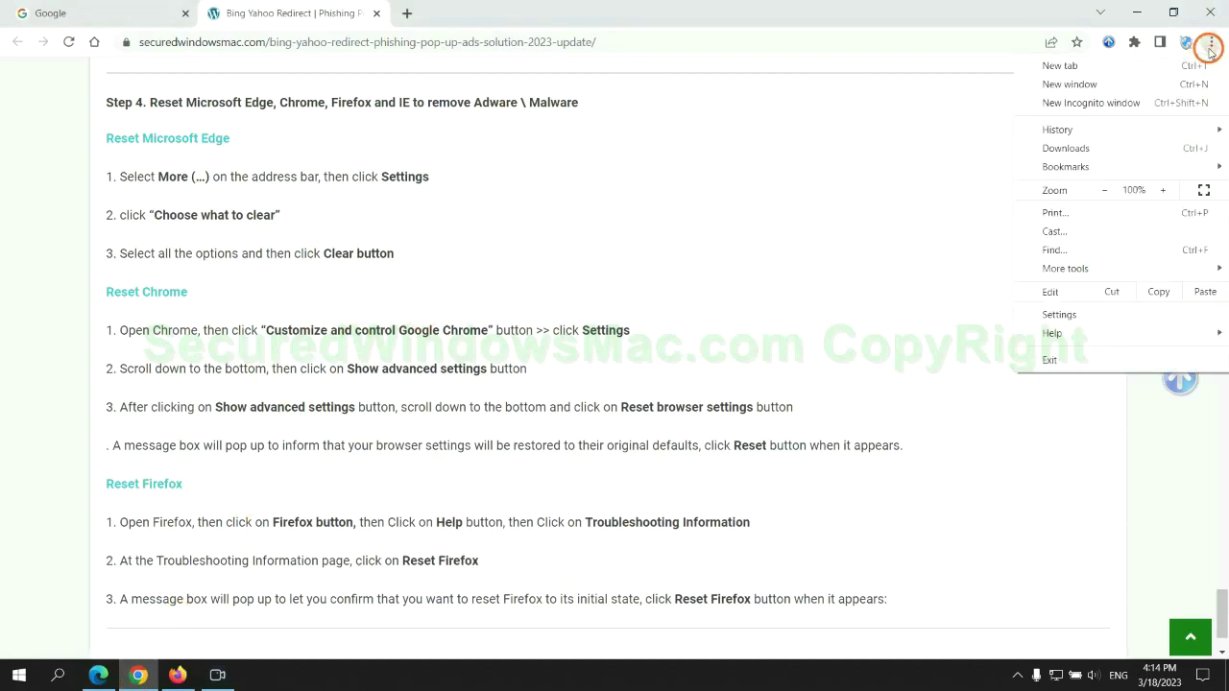
click(1066, 314)
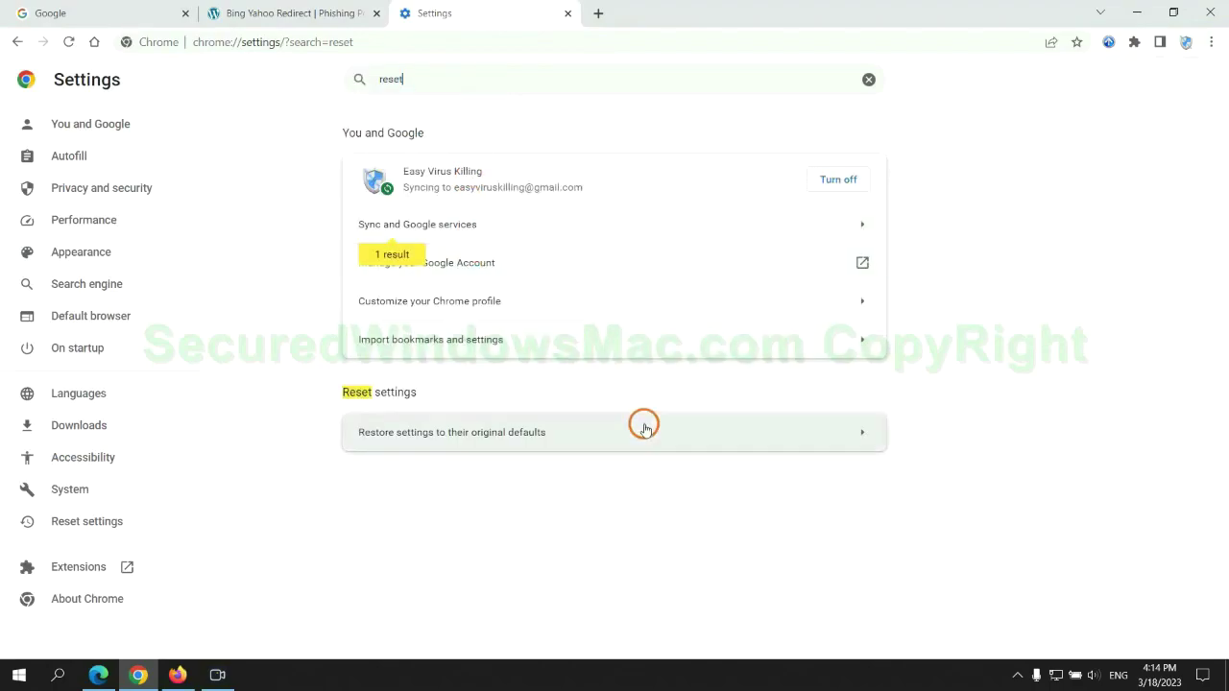
click(642, 427)
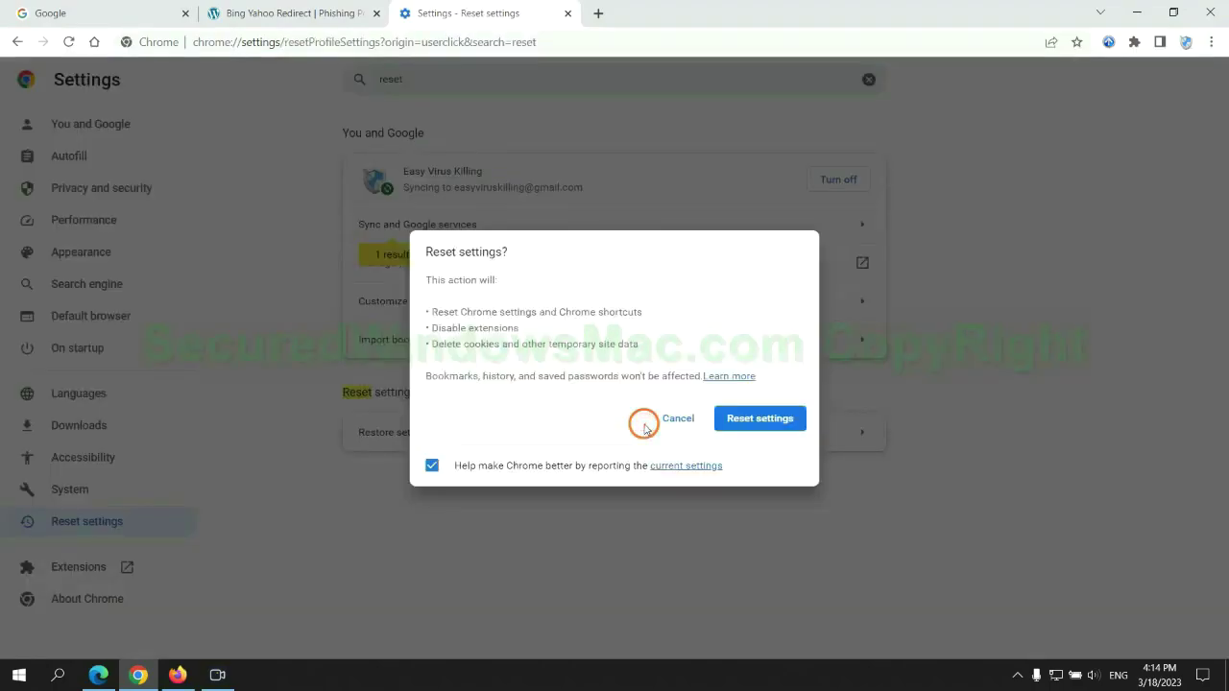
click(763, 419)
Switch to Firefox and bring up the Refresh Firefox confirmation from the Troubleshooting Information page.
click(178, 675)
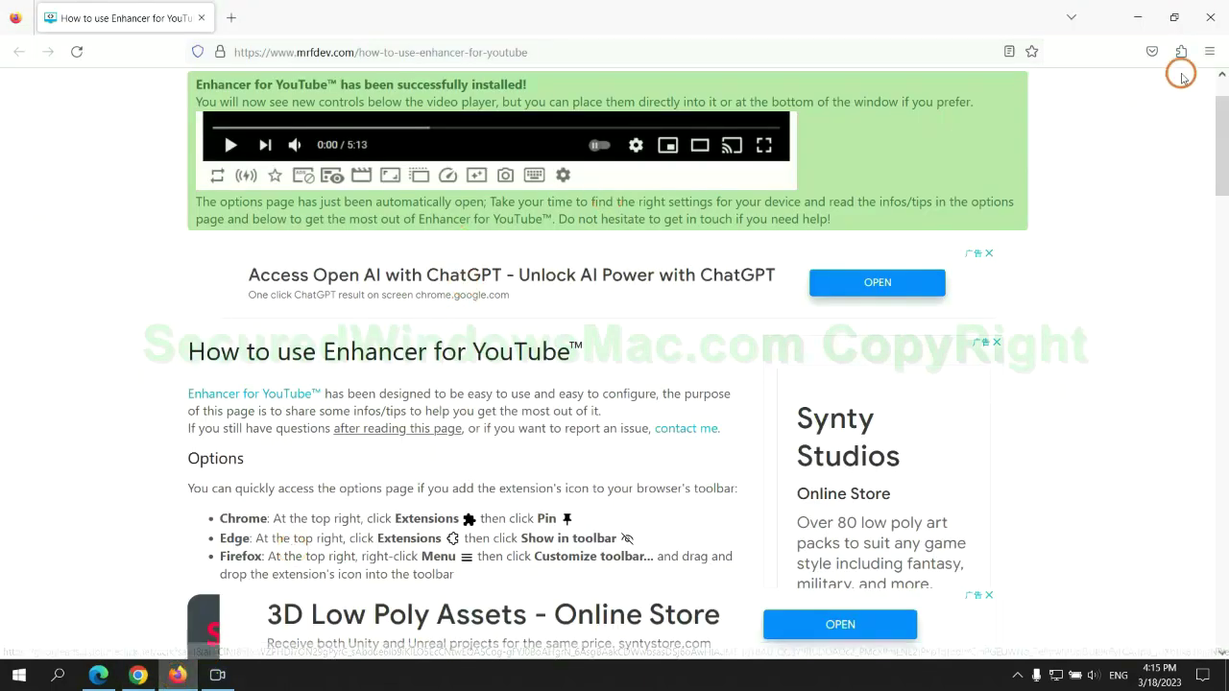
click(1207, 51)
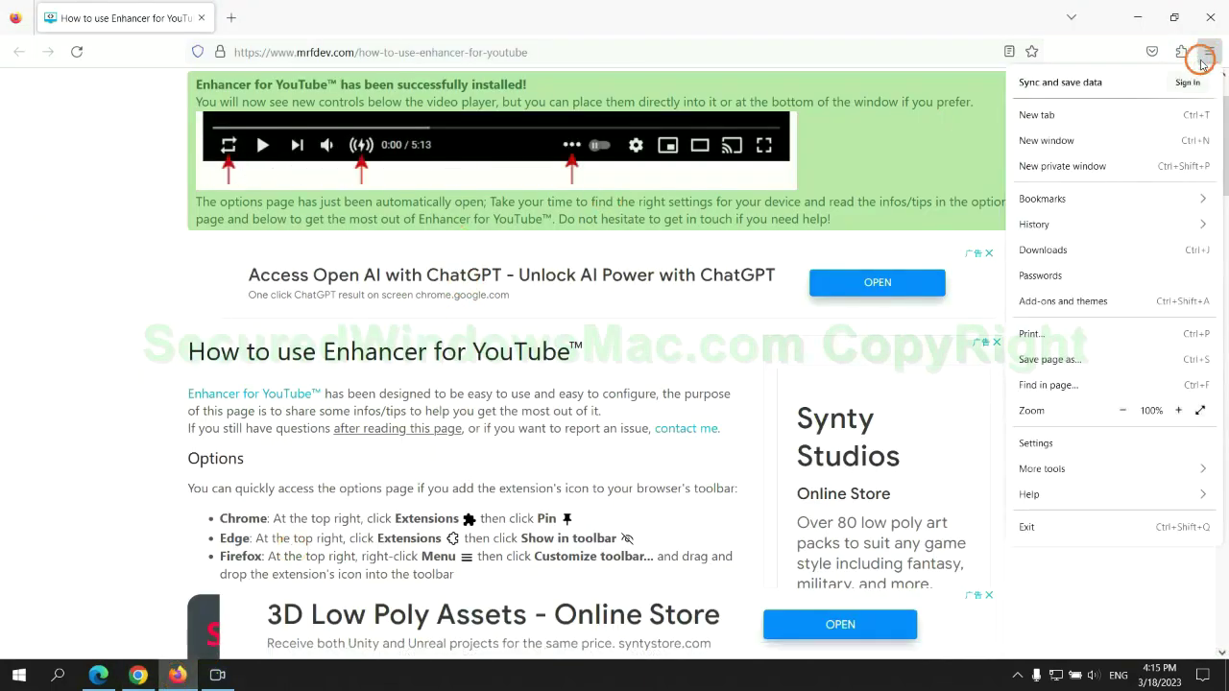
click(1042, 492)
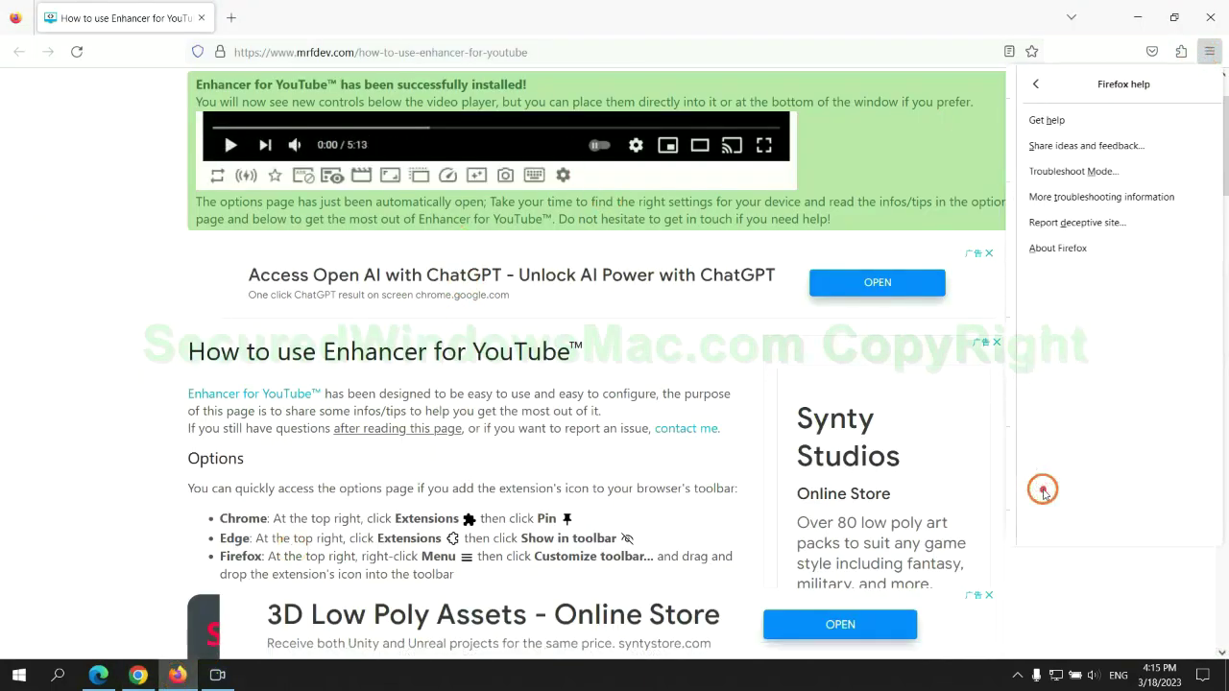
click(1096, 196)
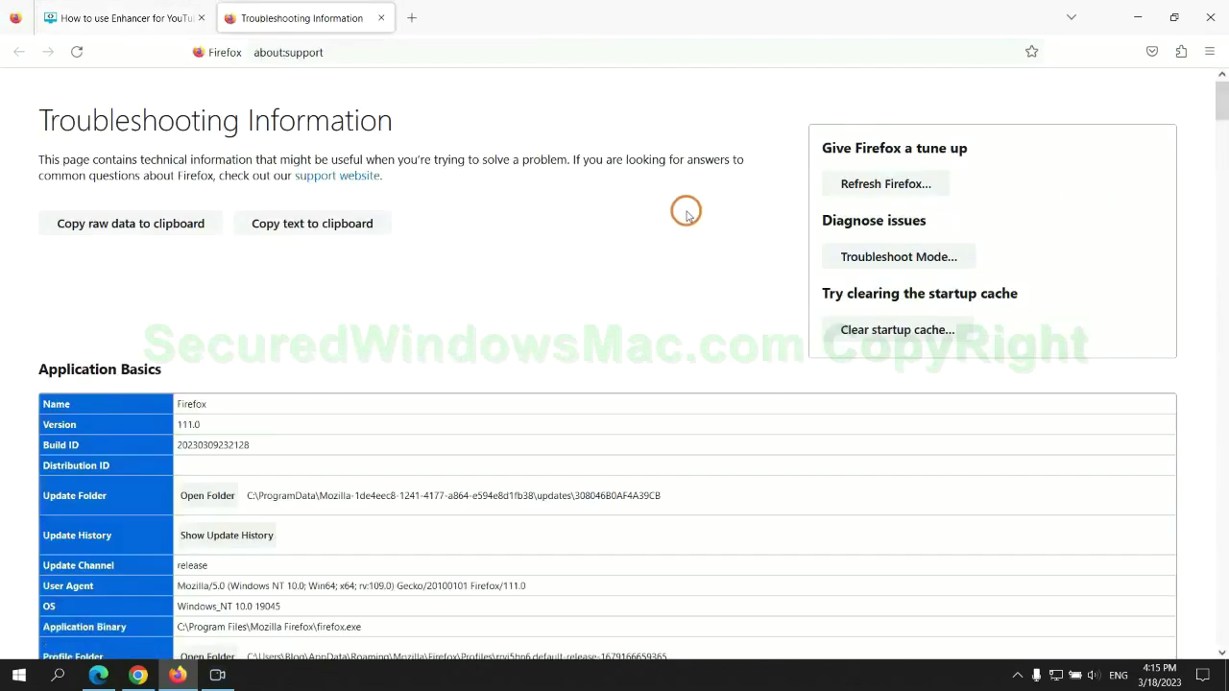
click(844, 185)
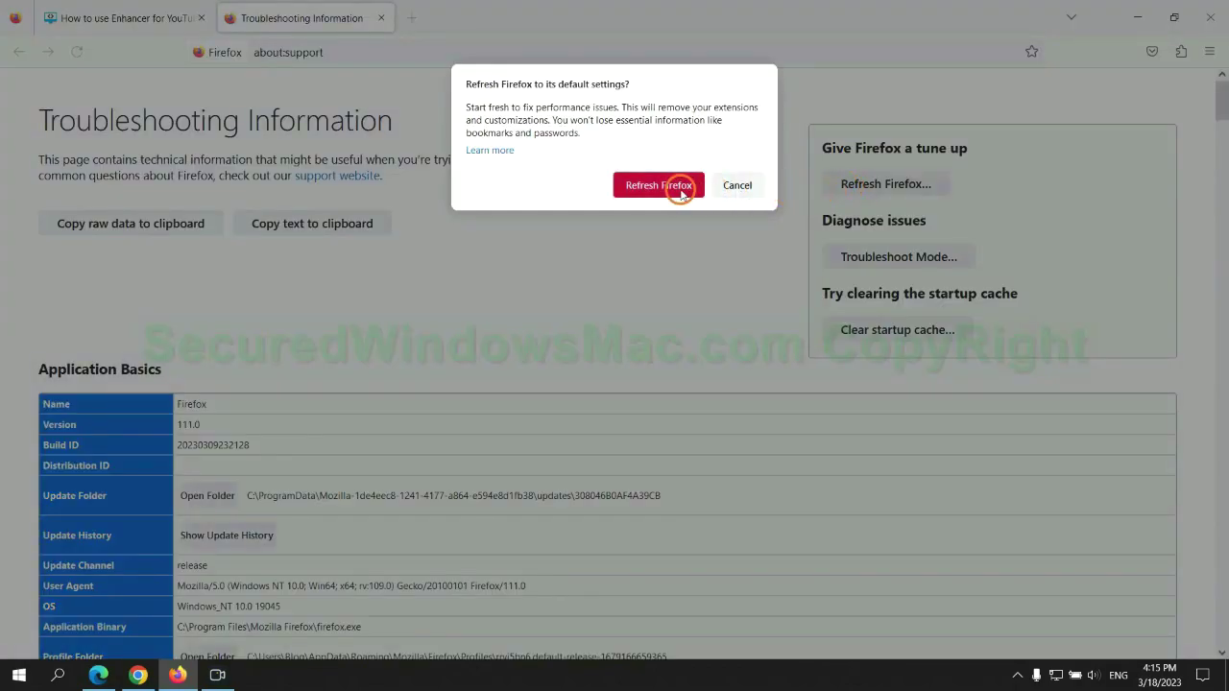
Return to the guide in Chrome and highlight the start of its closing note on scanning the PC with SpyHunter.
click(139, 674)
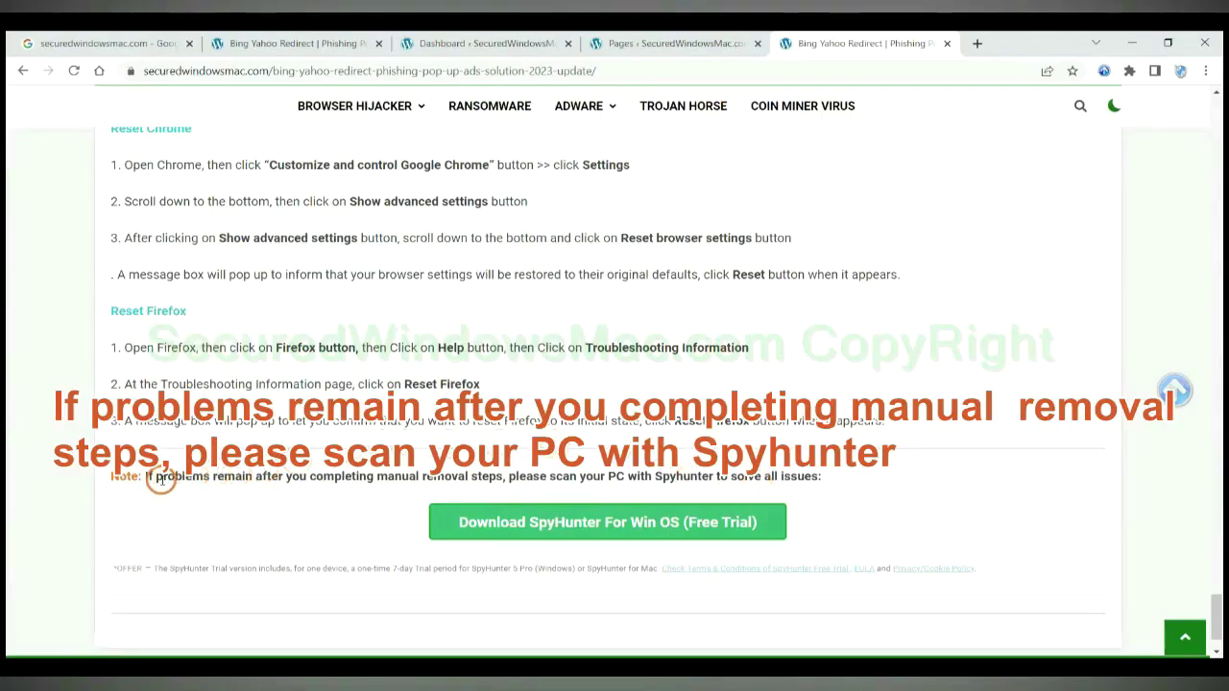
drag(146, 477, 263, 483)
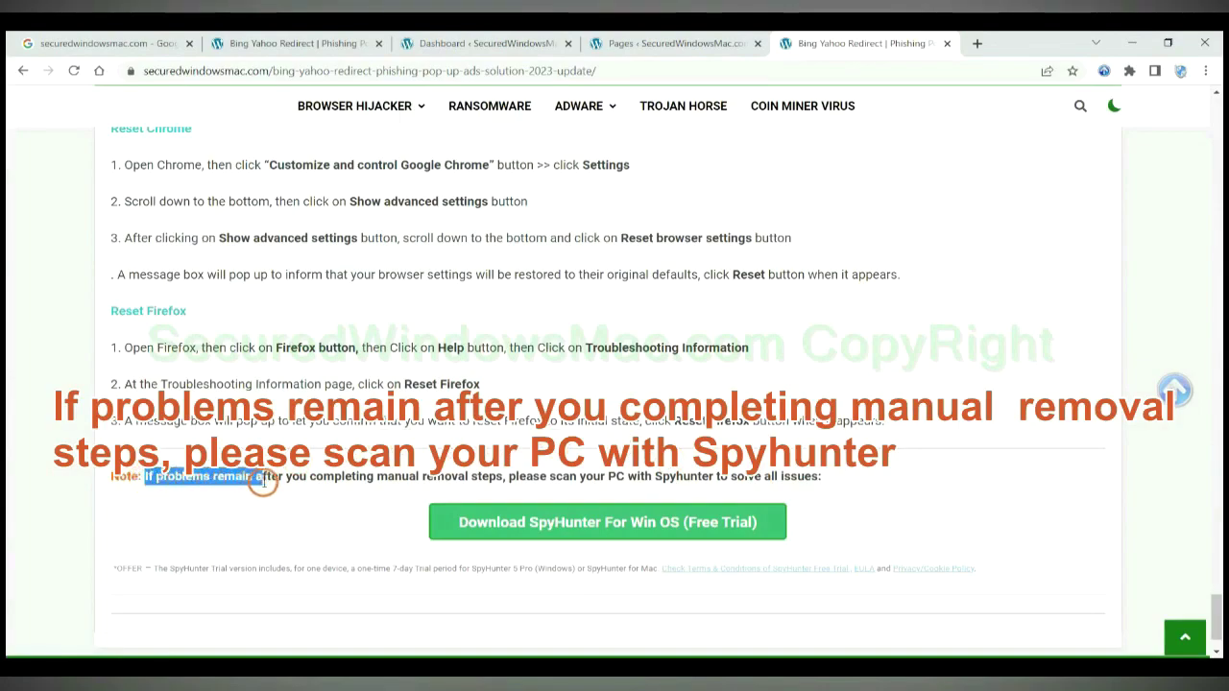